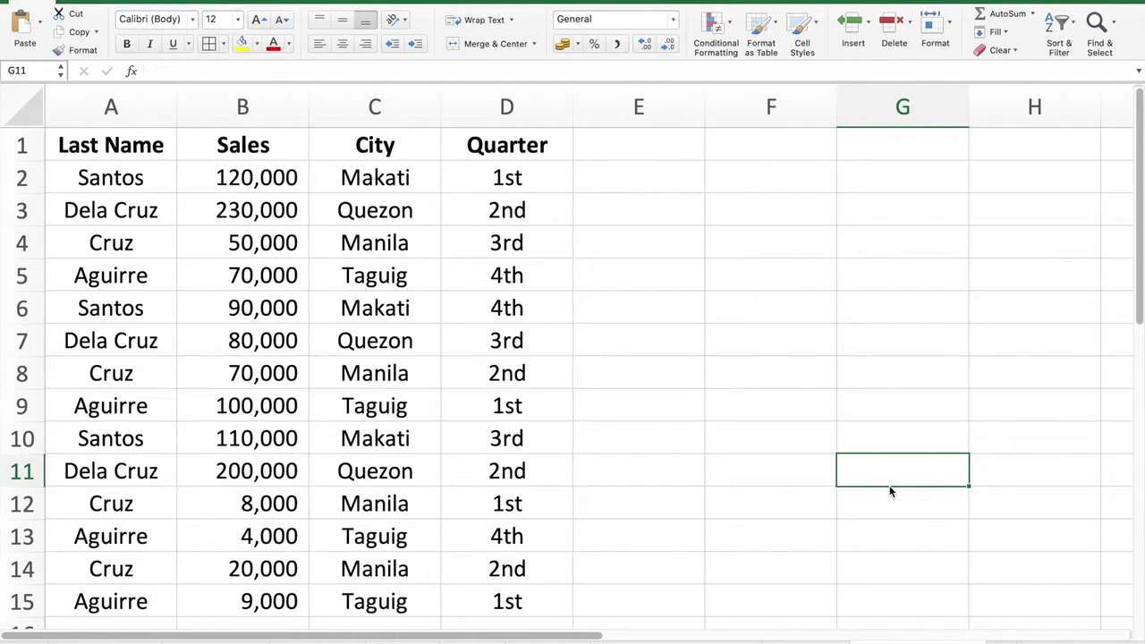
# Turn on filtering for the header row of the sales table, covering Last Name, Sales, City and Quarter
pyautogui.click(761, 370)
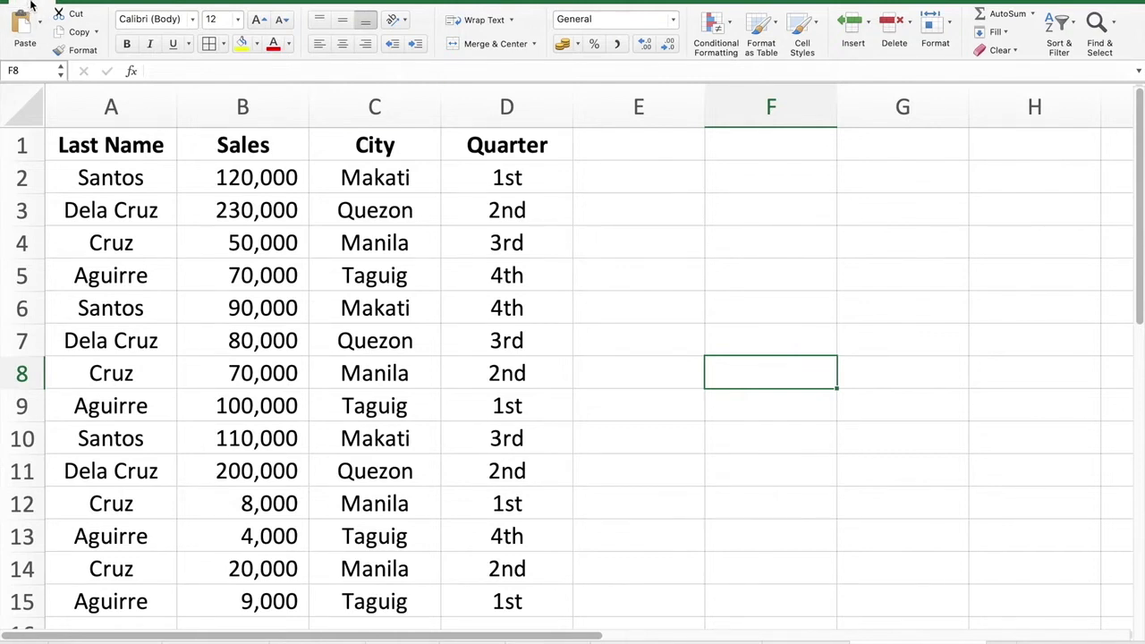
pyautogui.click(1074, 27)
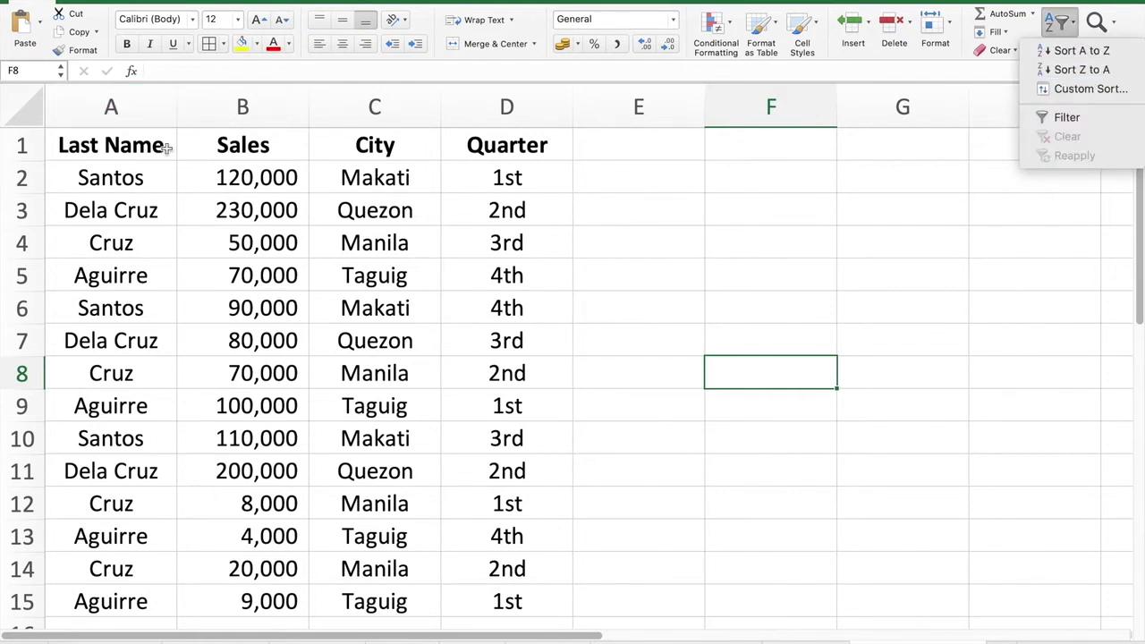
pyautogui.click(253, 149)
pyautogui.click(253, 150)
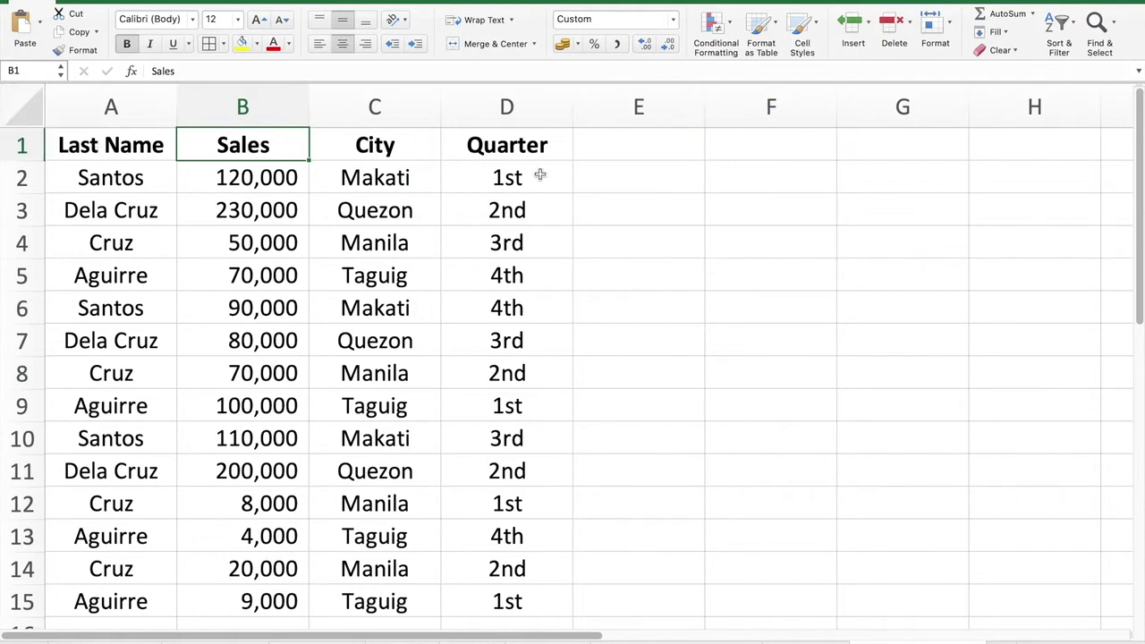
pyautogui.click(1065, 28)
pyautogui.click(1082, 116)
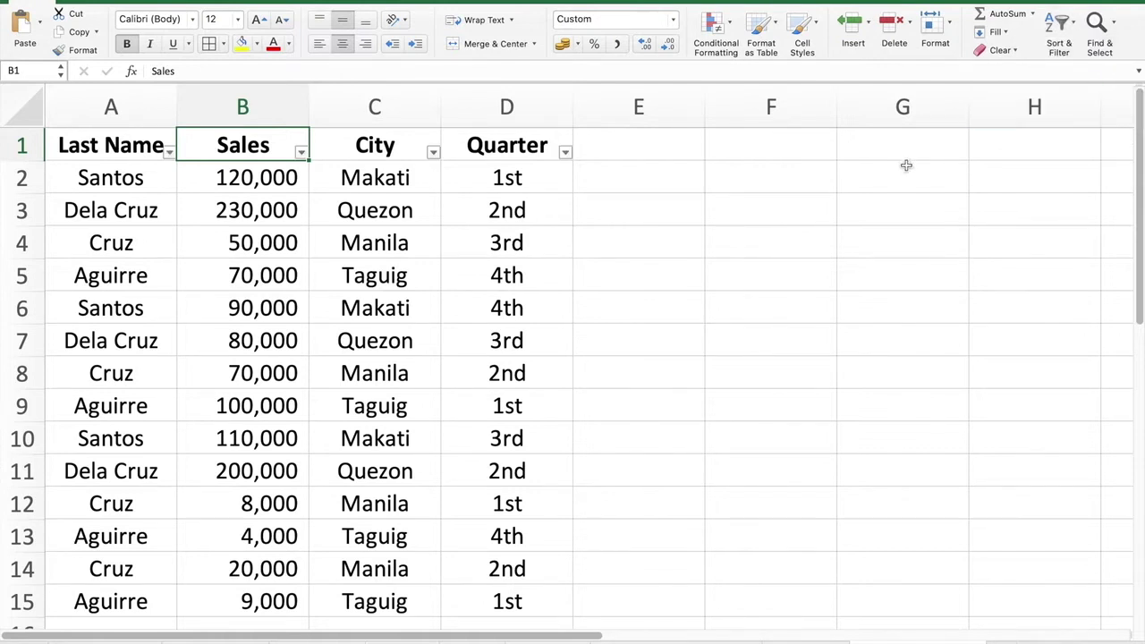
pyautogui.click(685, 243)
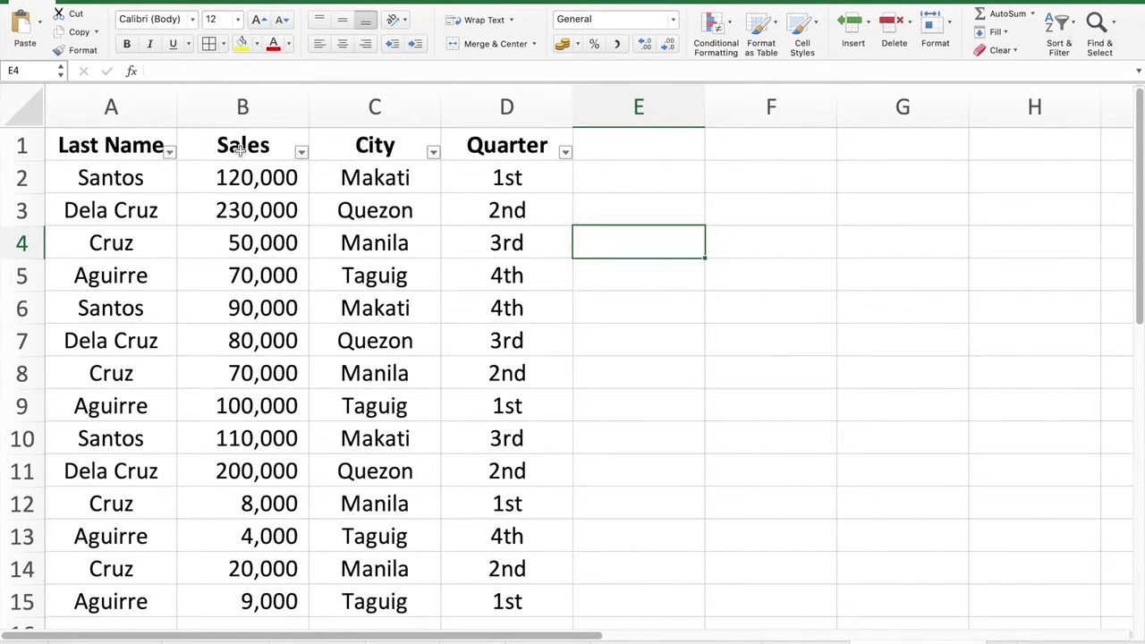
# Filter the Last Name column to show only the last name found in row 2, and review its records
pyautogui.click(170, 152)
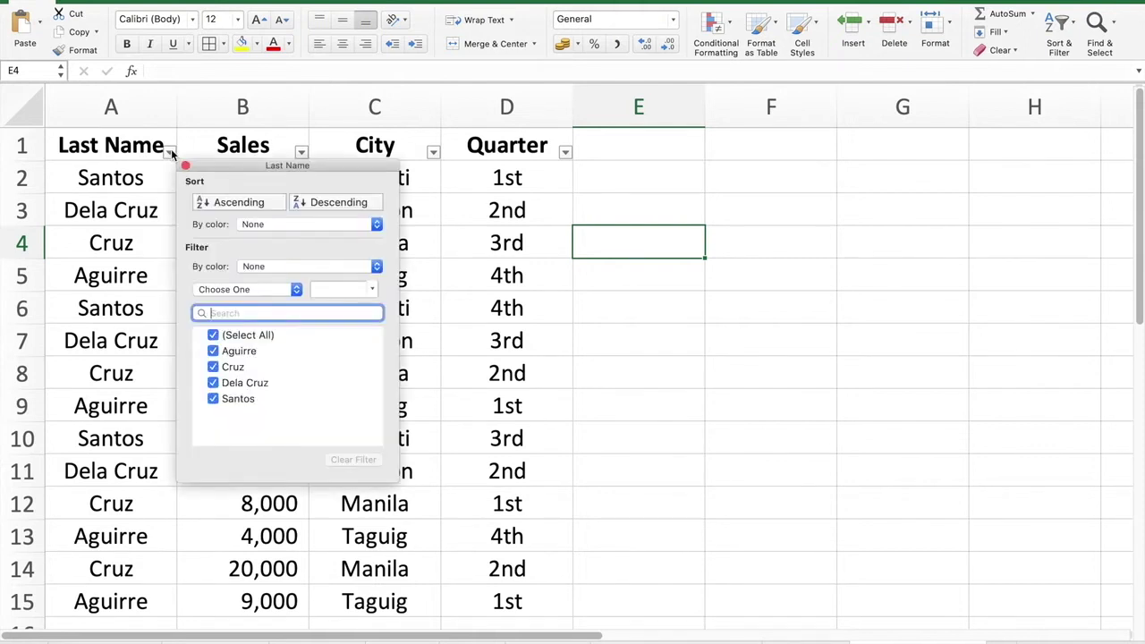
pyautogui.click(213, 336)
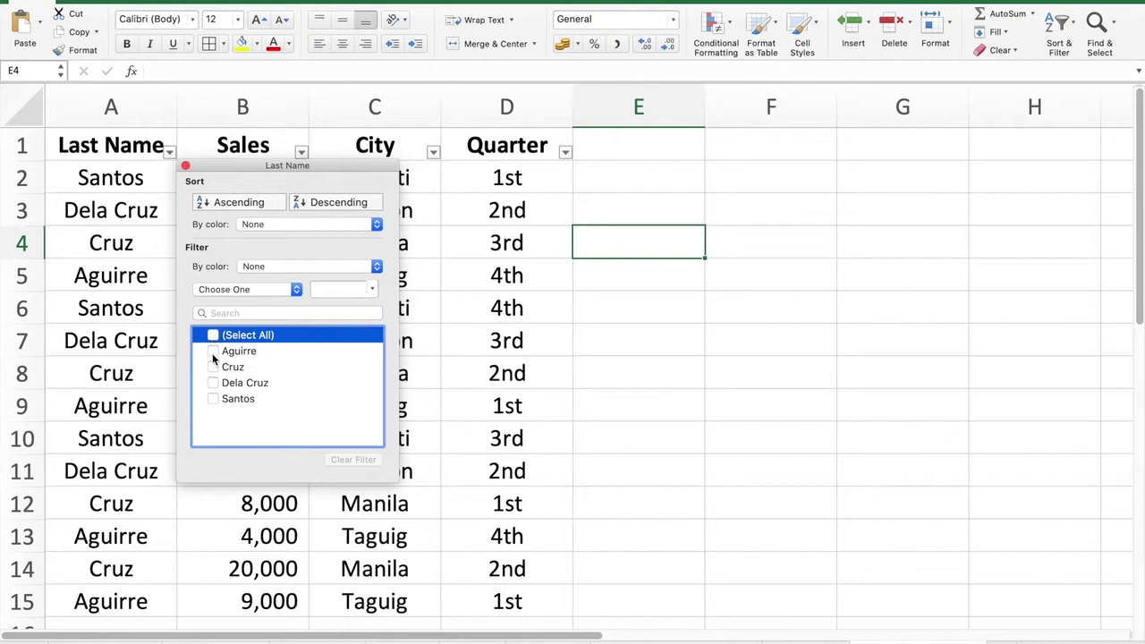
pyautogui.click(214, 399)
pyautogui.click(677, 404)
pyautogui.click(250, 273)
pyautogui.click(546, 174)
pyautogui.click(531, 238)
pyautogui.click(536, 215)
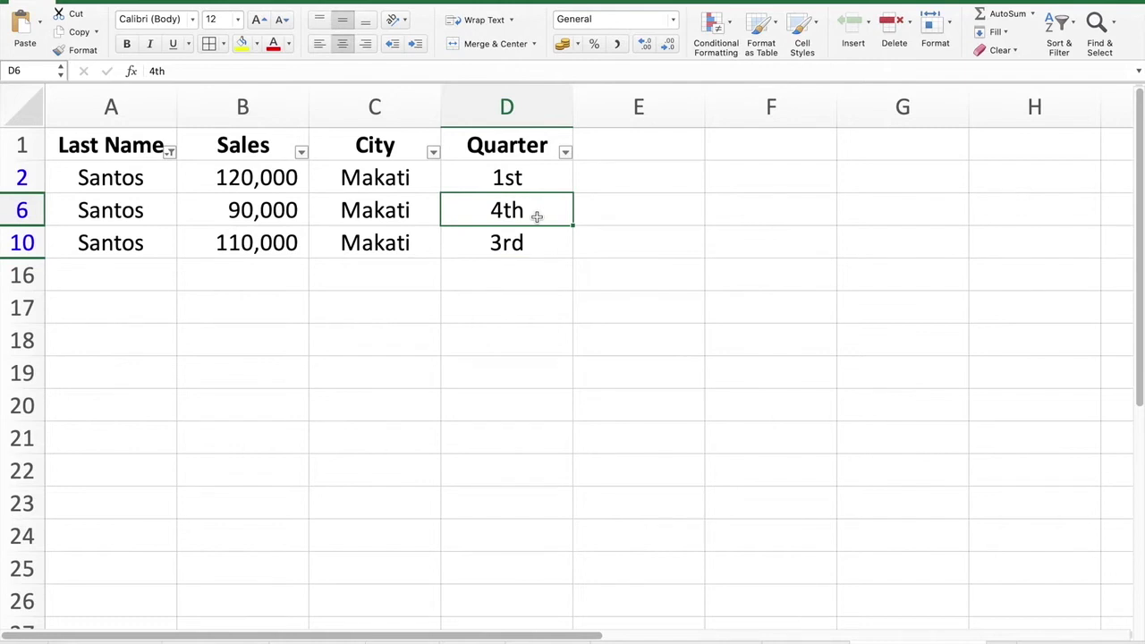
# Reselect all entries in the Last Name filter to show every record
pyautogui.click(170, 152)
pyautogui.click(213, 376)
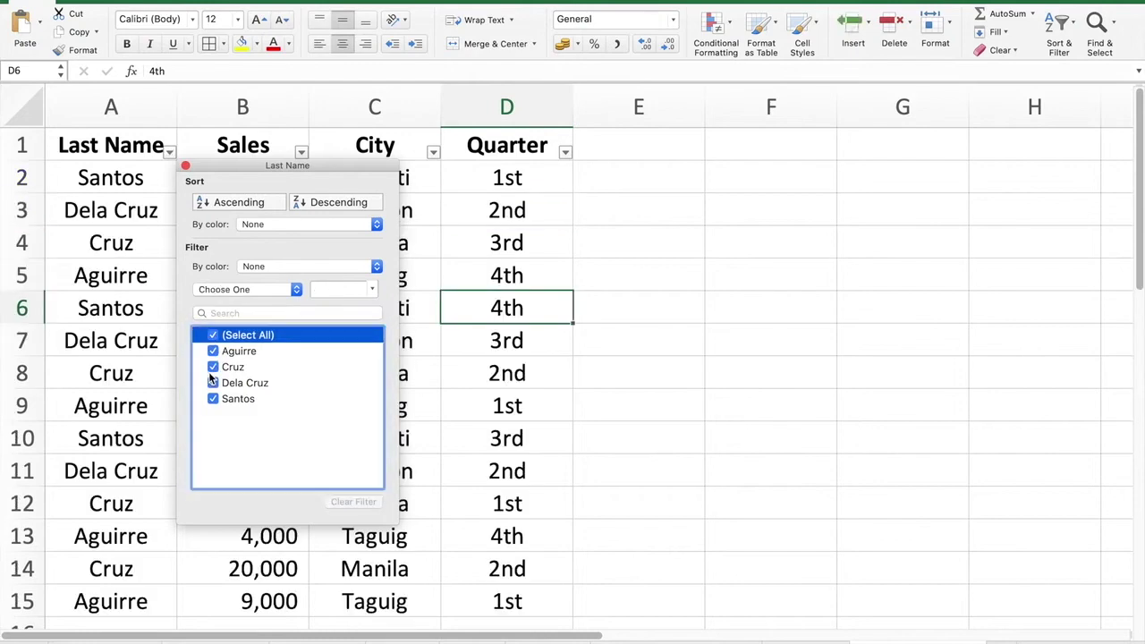
pyautogui.click(772, 429)
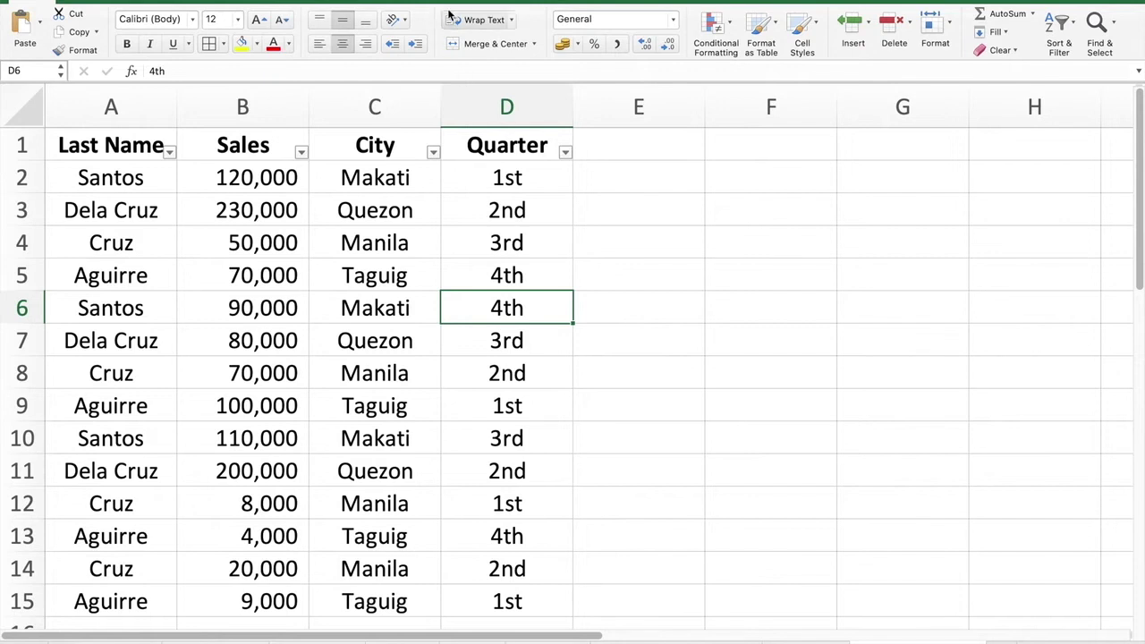
# Filter the City column to show only Taguig, and review the matching records
pyautogui.click(434, 154)
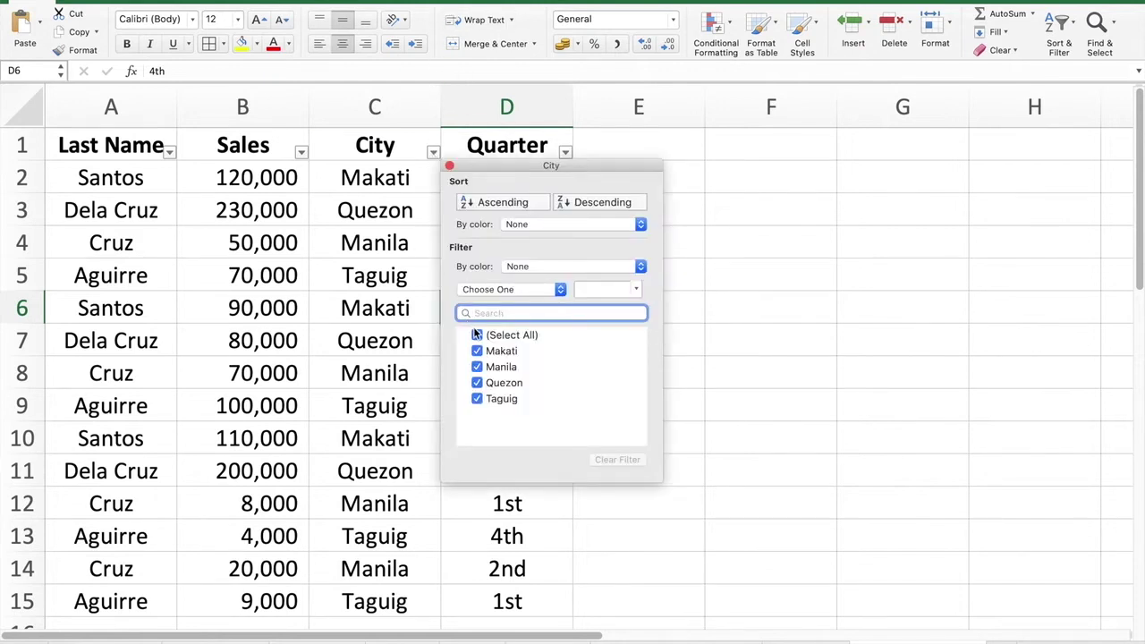
pyautogui.click(476, 335)
pyautogui.click(476, 399)
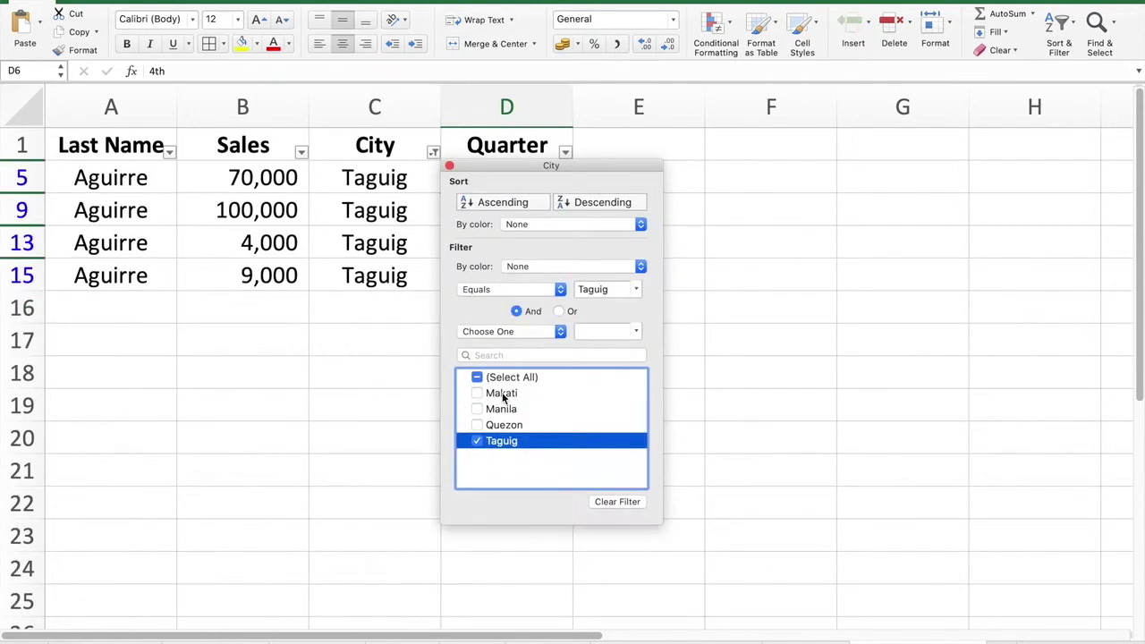
pyautogui.click(888, 391)
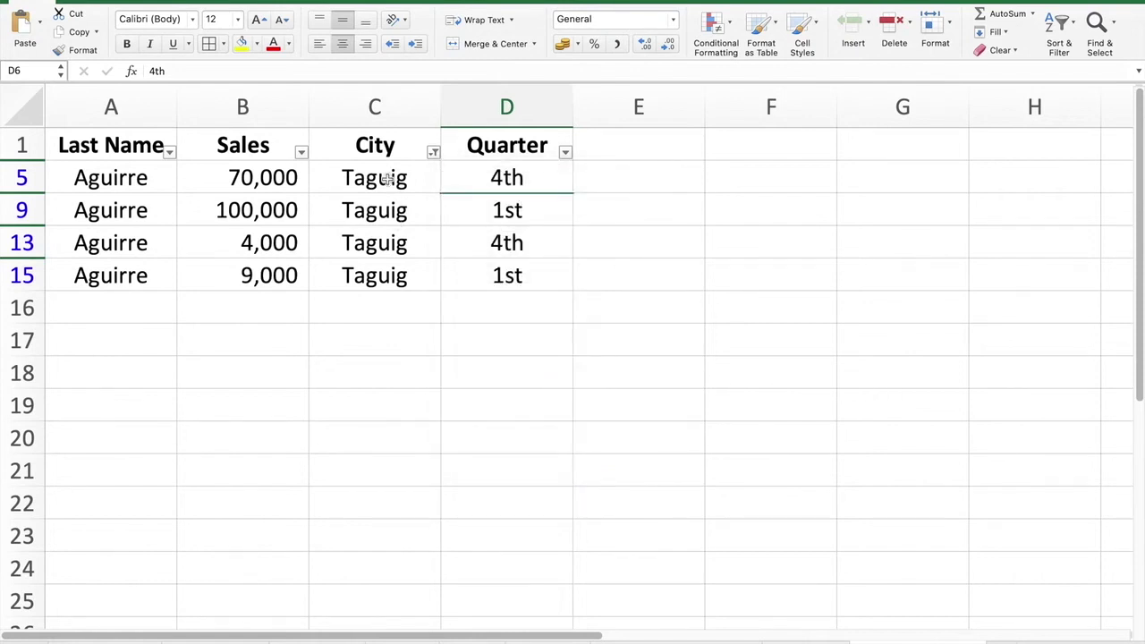
pyautogui.click(383, 215)
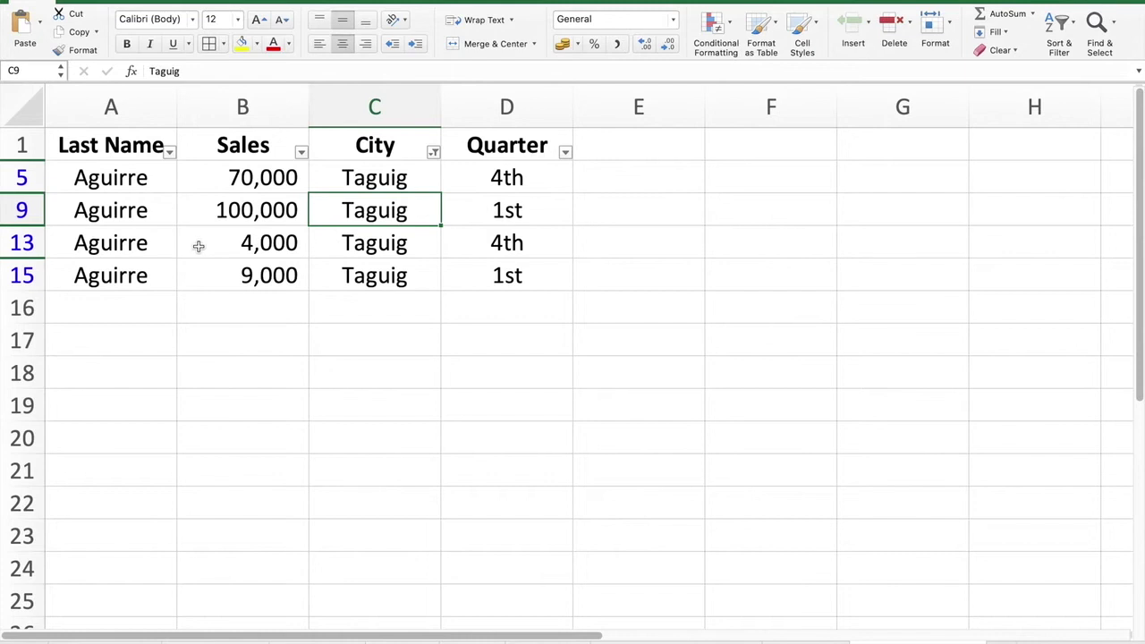
pyautogui.click(149, 177)
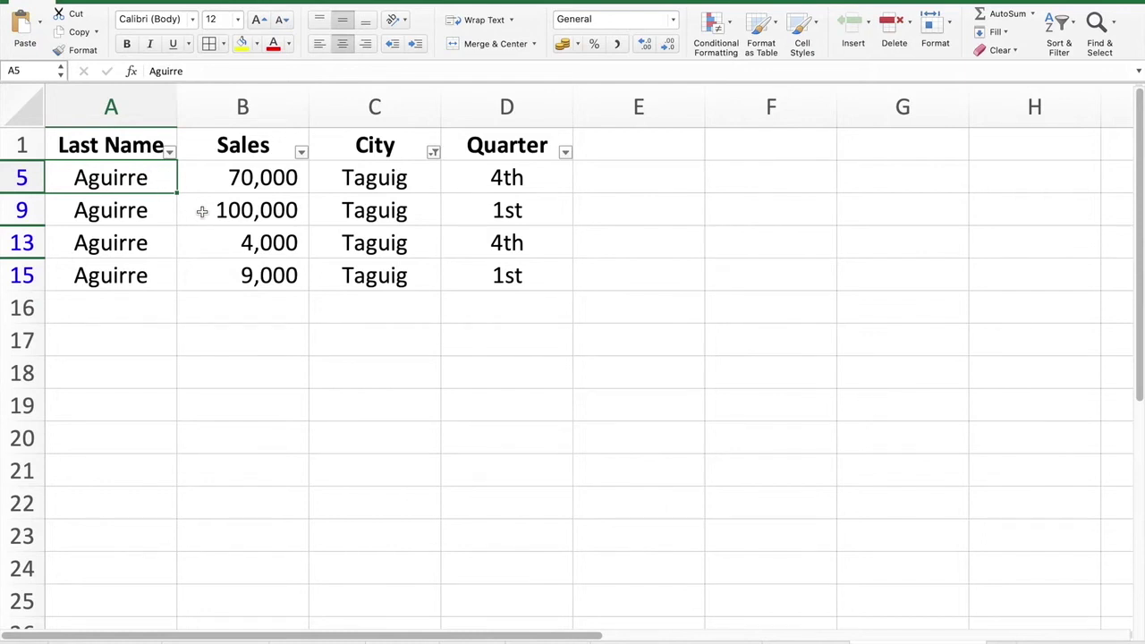
pyautogui.click(429, 222)
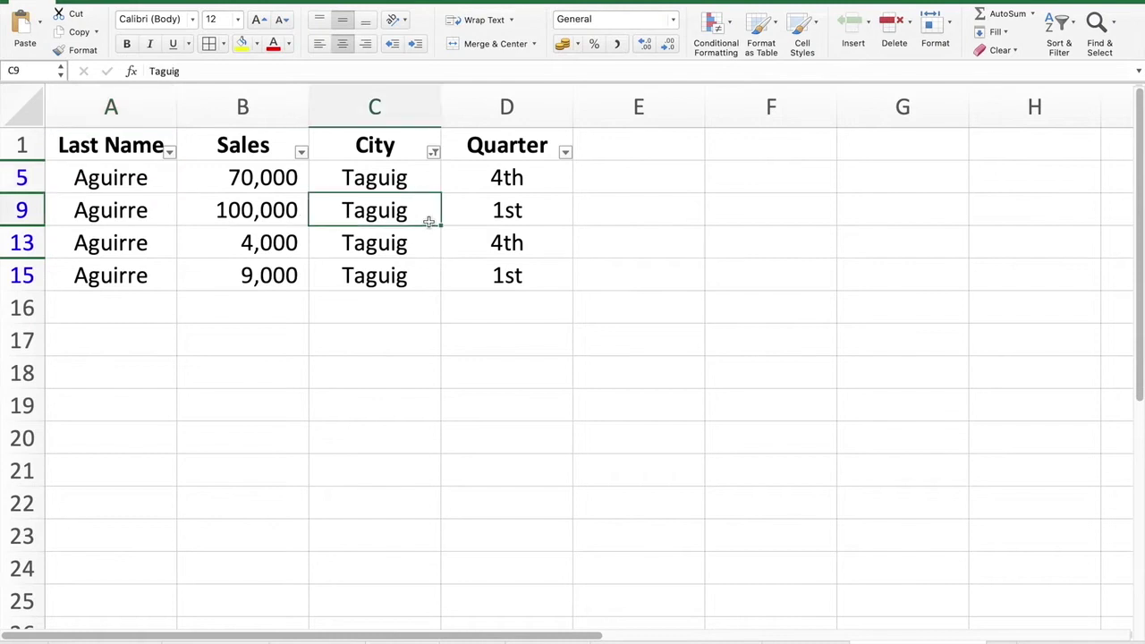
# Reselect all cities in the City filter to show every record
pyautogui.click(433, 153)
pyautogui.click(477, 376)
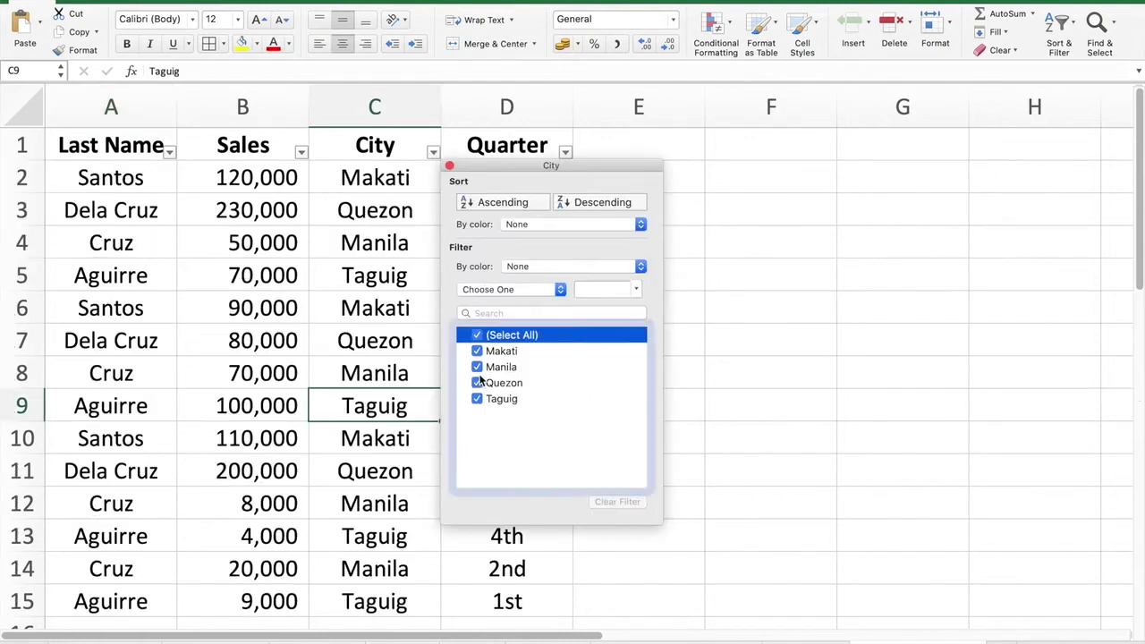
pyautogui.click(759, 398)
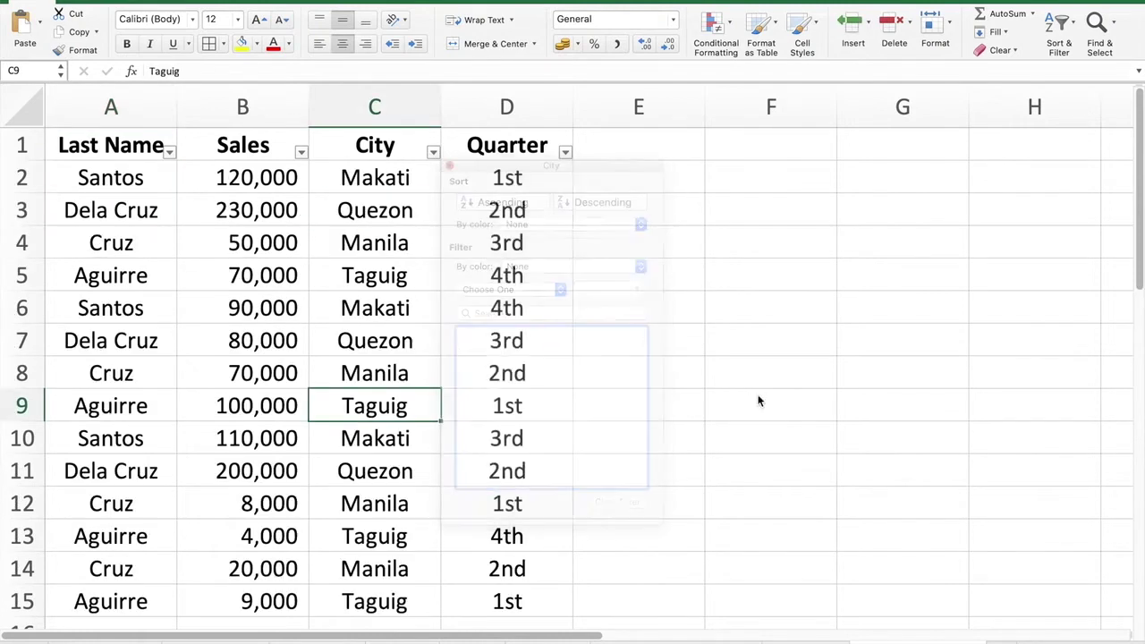
# Filter the Quarter column to show only the 1st quarter, and review the matching records
pyautogui.click(565, 153)
pyautogui.click(609, 334)
pyautogui.click(609, 351)
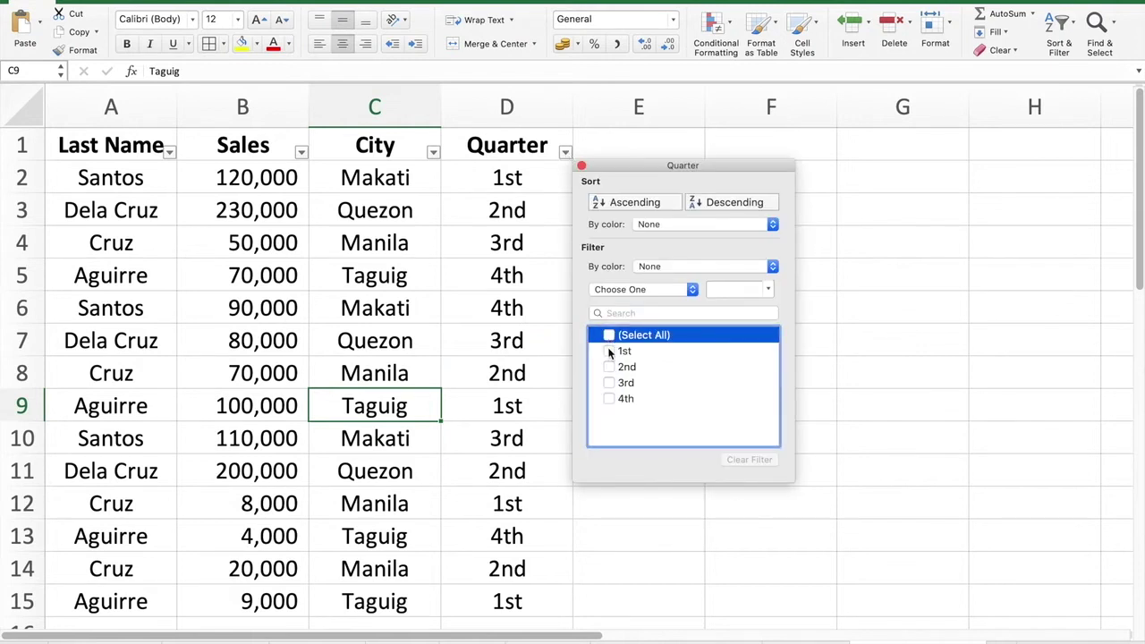
pyautogui.click(291, 299)
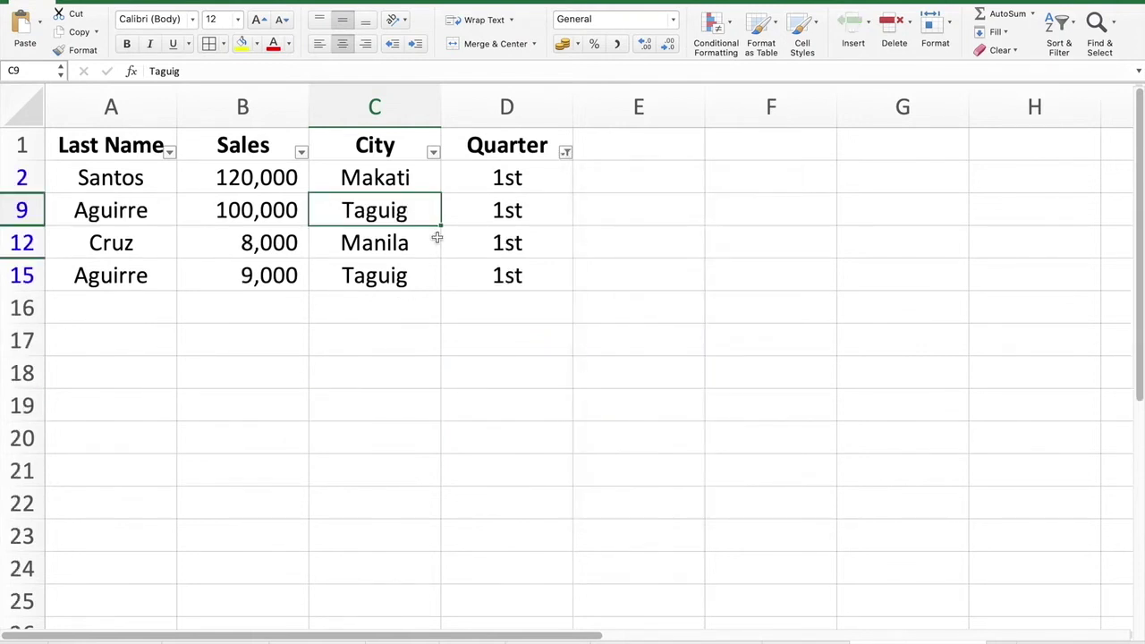
pyautogui.click(531, 229)
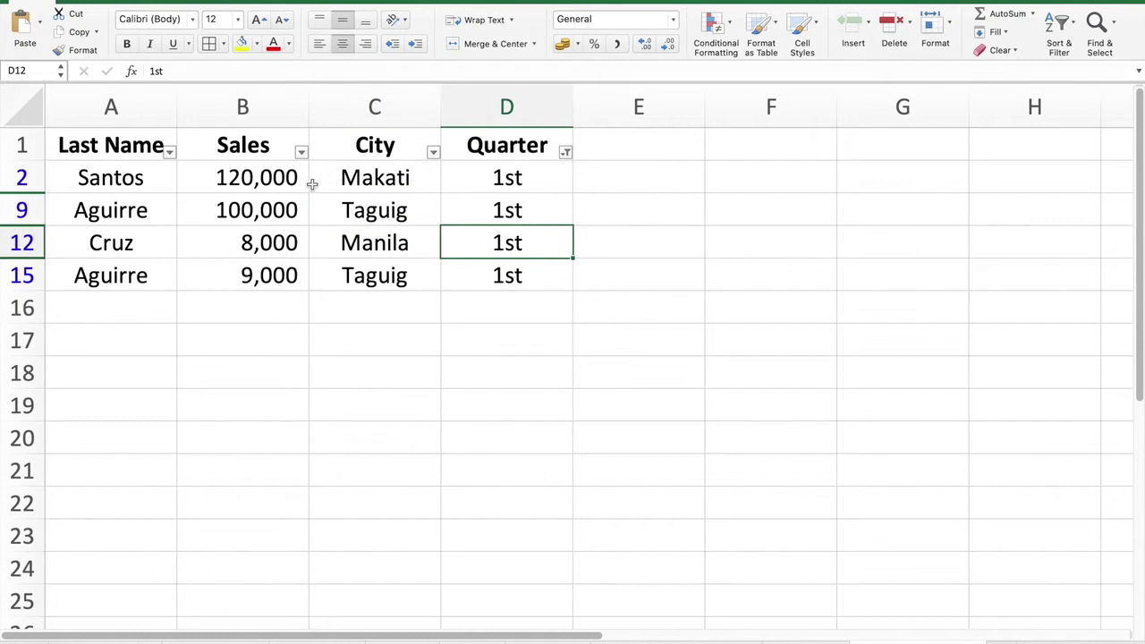
pyautogui.click(132, 181)
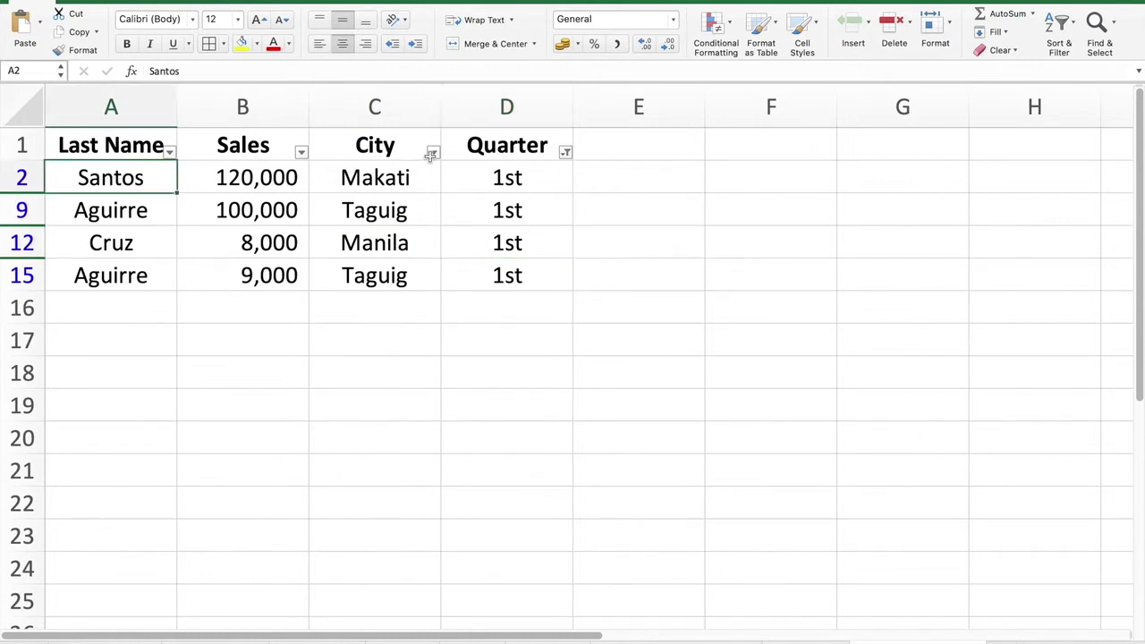
pyautogui.click(154, 249)
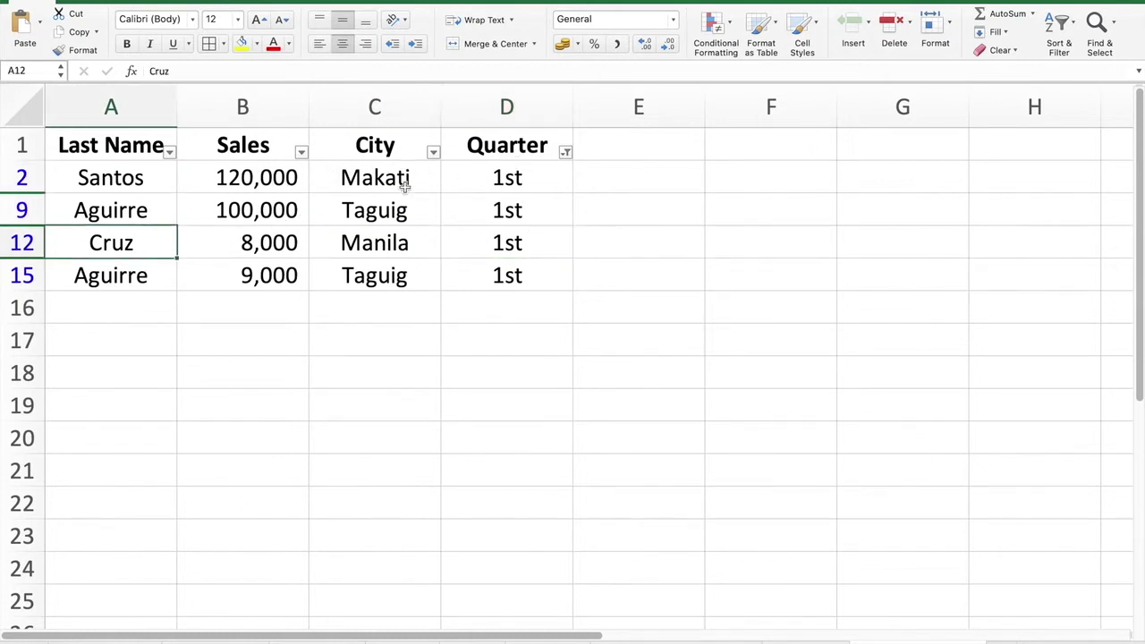
# Switch the Quarter filter to show only the 2nd quarter instead of the 1st
pyautogui.click(565, 152)
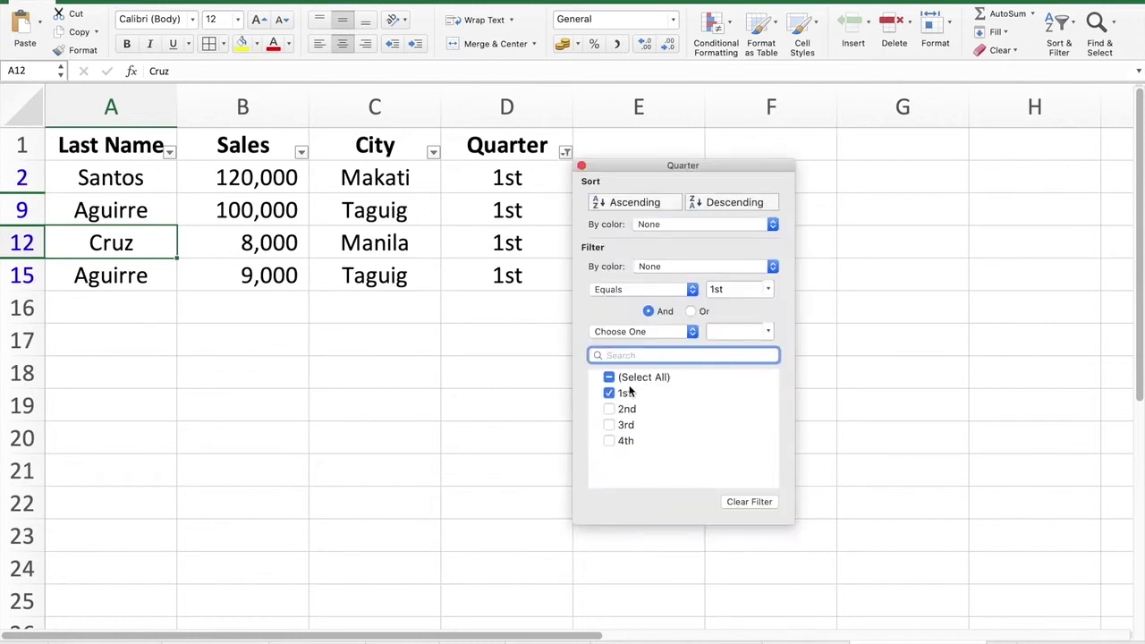
pyautogui.click(608, 409)
pyautogui.click(609, 393)
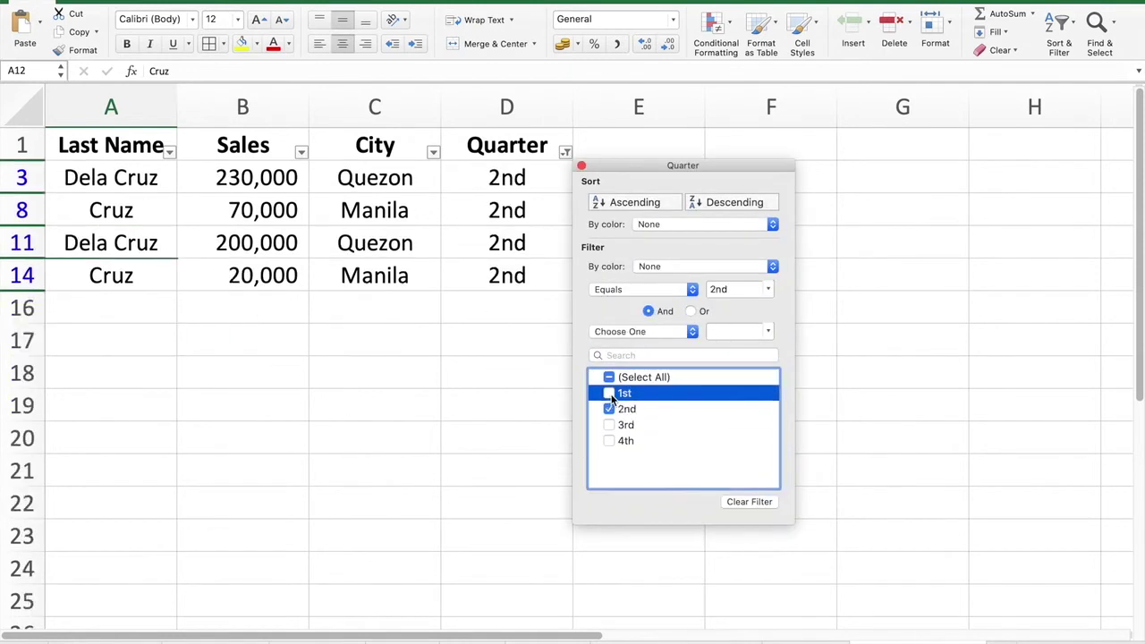
pyautogui.click(475, 432)
# Examine the sales values of the Quezon and Manila records in the 2nd-quarter results
pyautogui.click(237, 179)
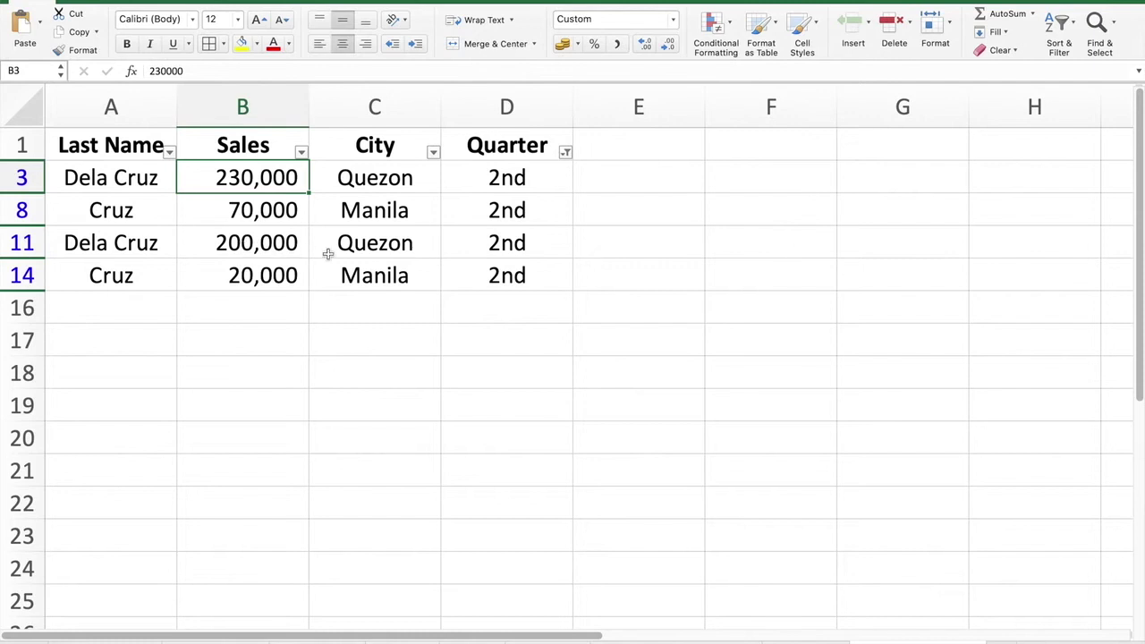
pyautogui.click(393, 251)
pyautogui.click(13, 248)
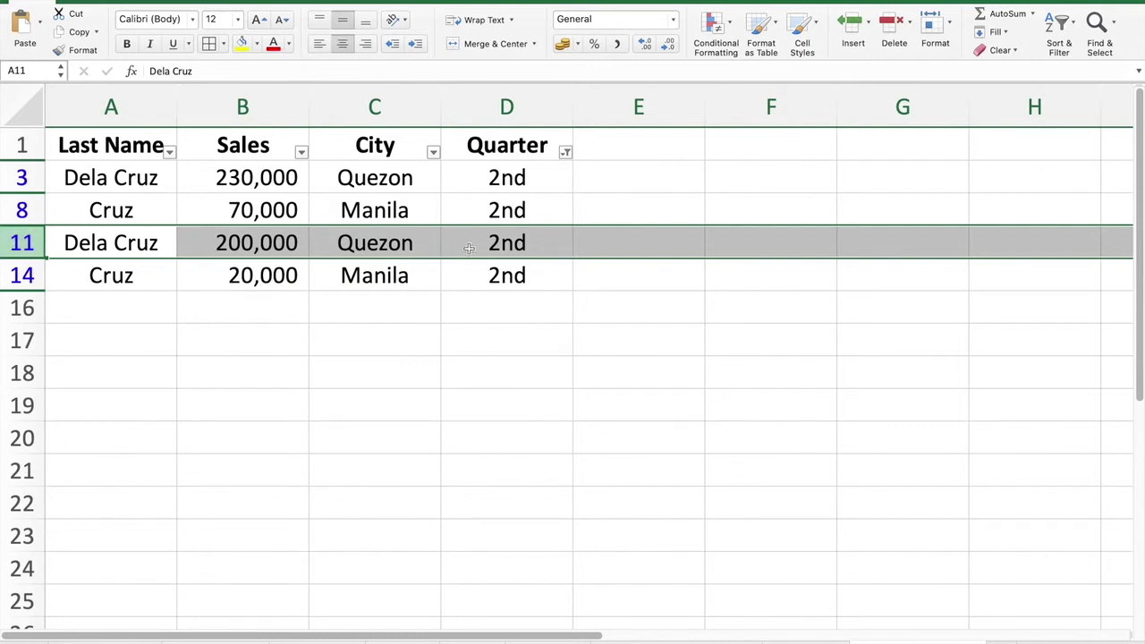
pyautogui.click(33, 177)
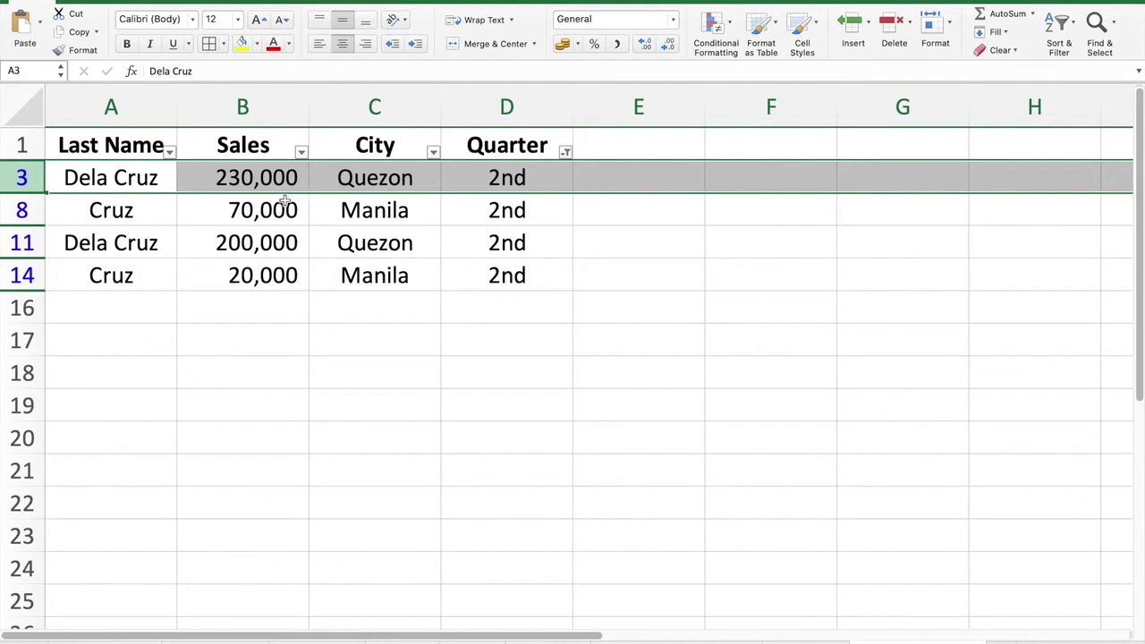
pyautogui.click(235, 179)
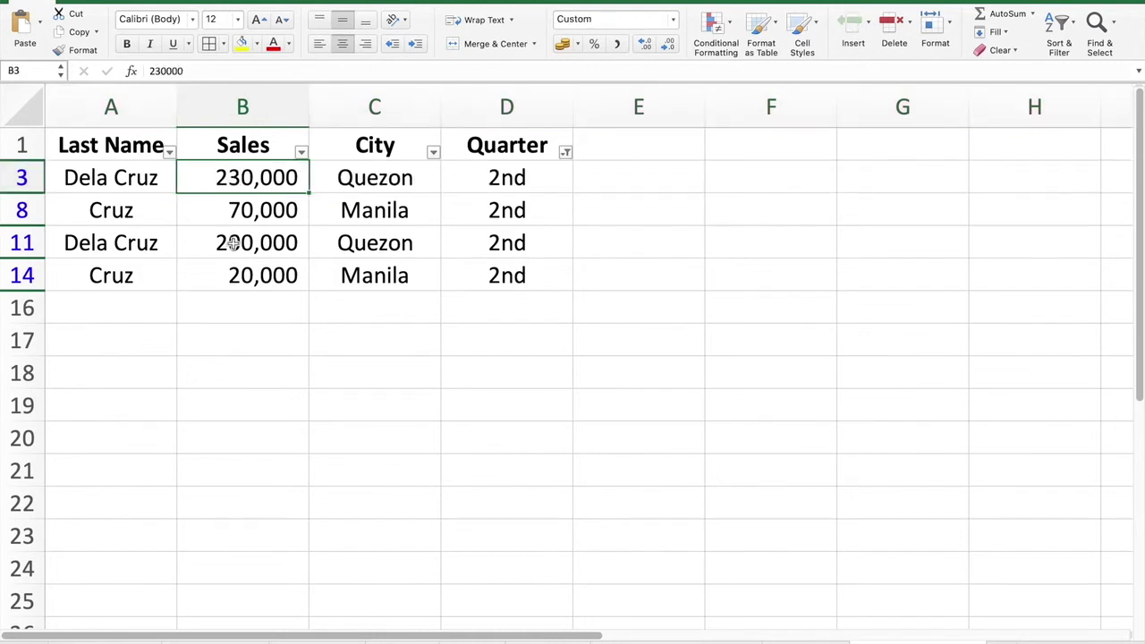
pyautogui.click(232, 244)
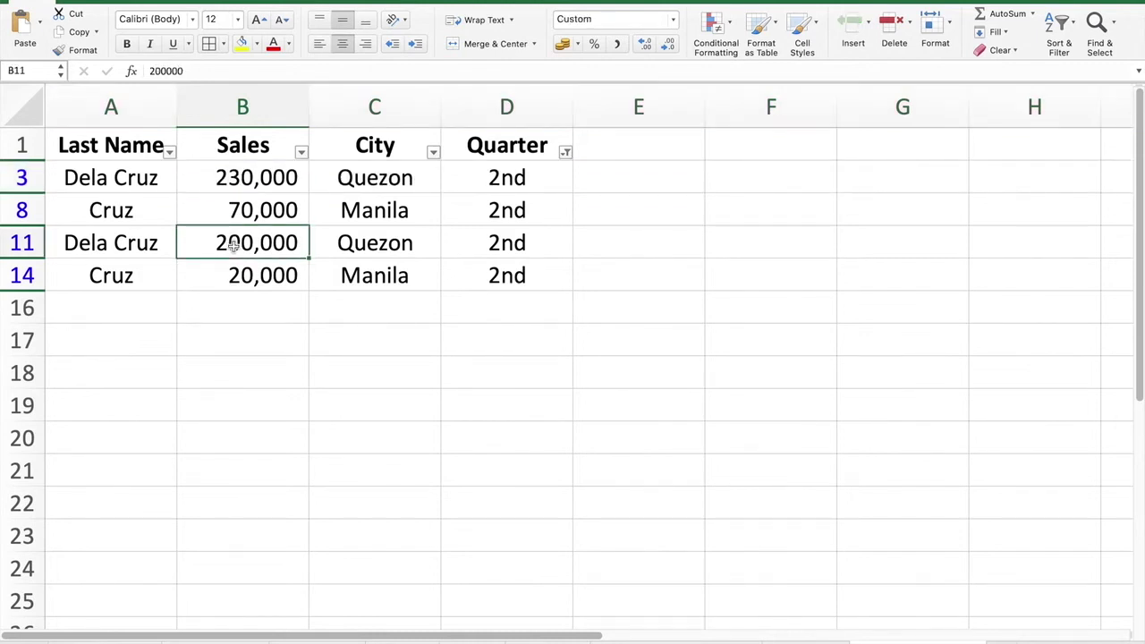
pyautogui.click(23, 209)
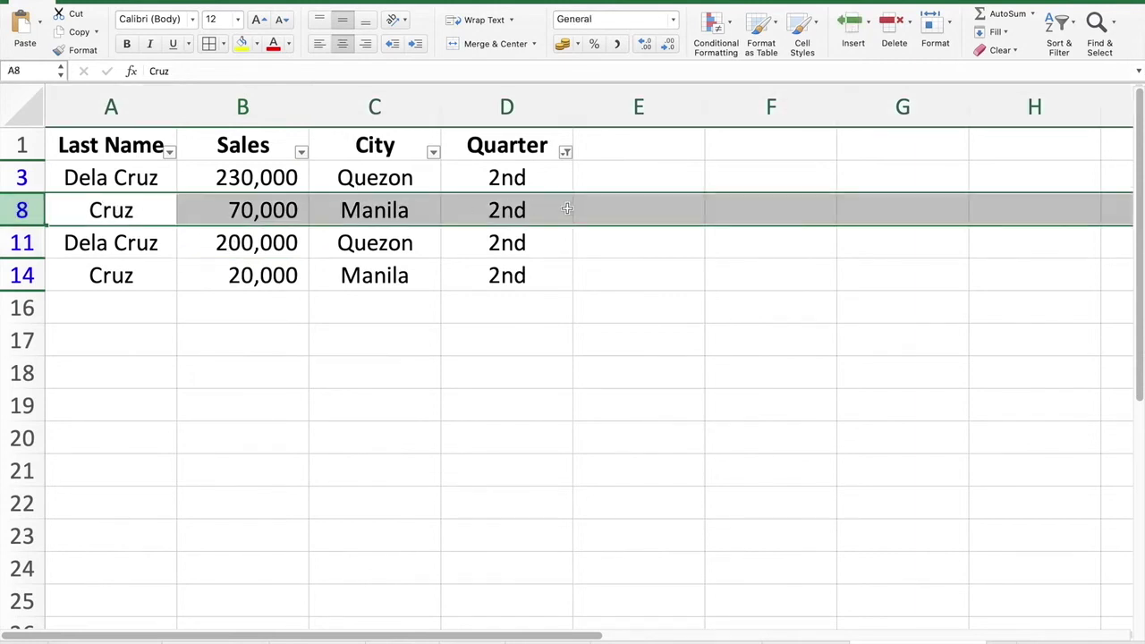
pyautogui.click(23, 275)
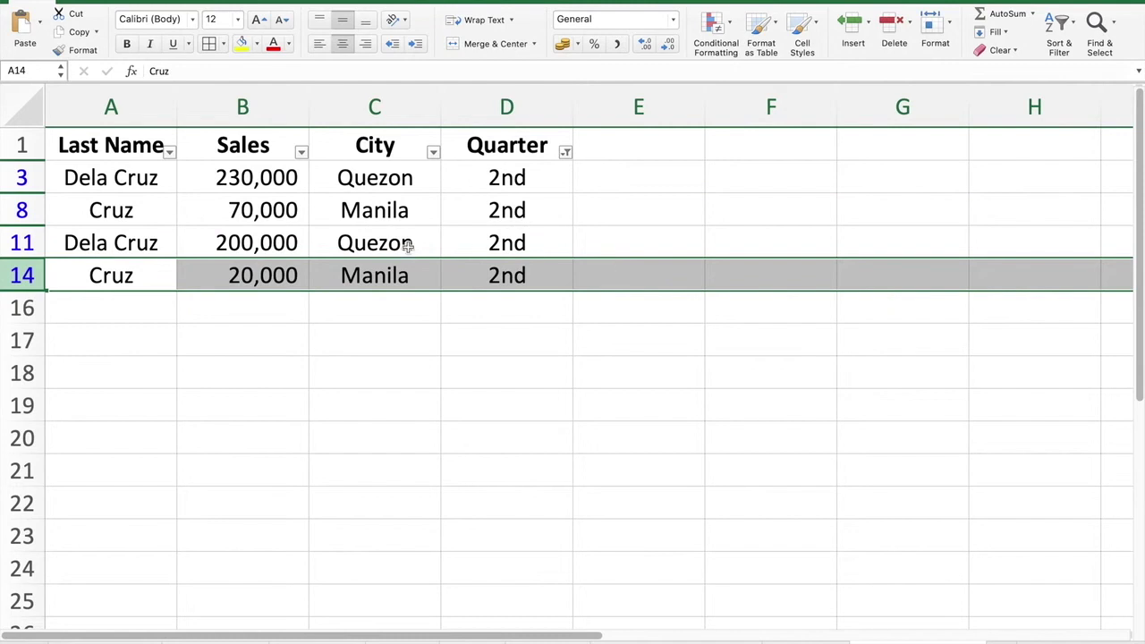
pyautogui.click(269, 208)
pyautogui.click(266, 282)
pyautogui.click(510, 369)
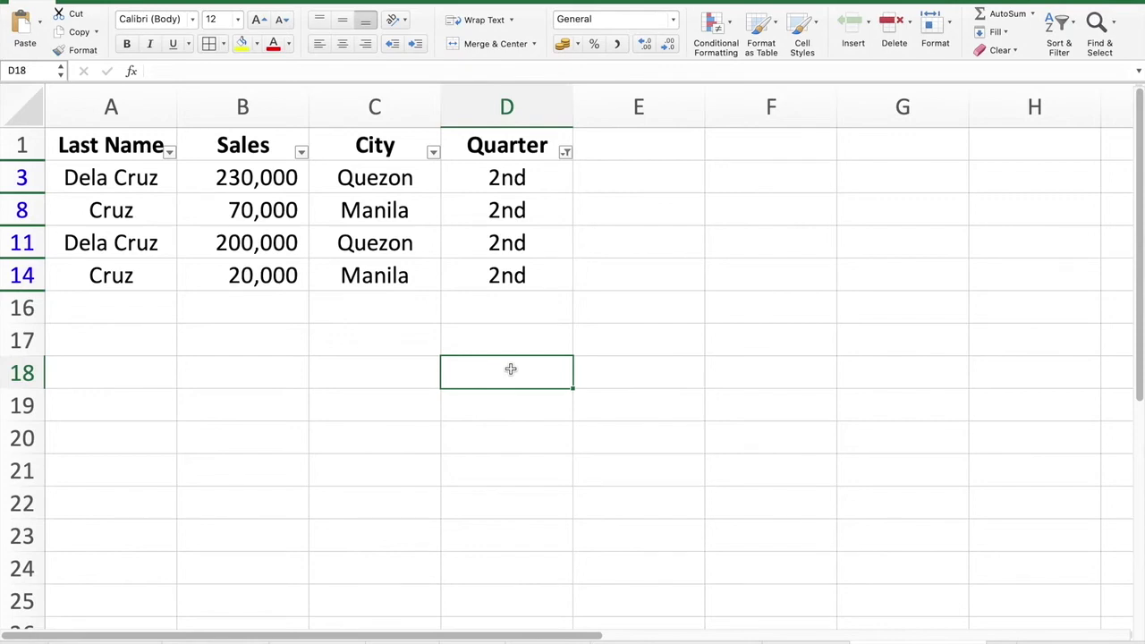
# Reselect all quarters in the Quarter filter to show every record
pyautogui.click(565, 152)
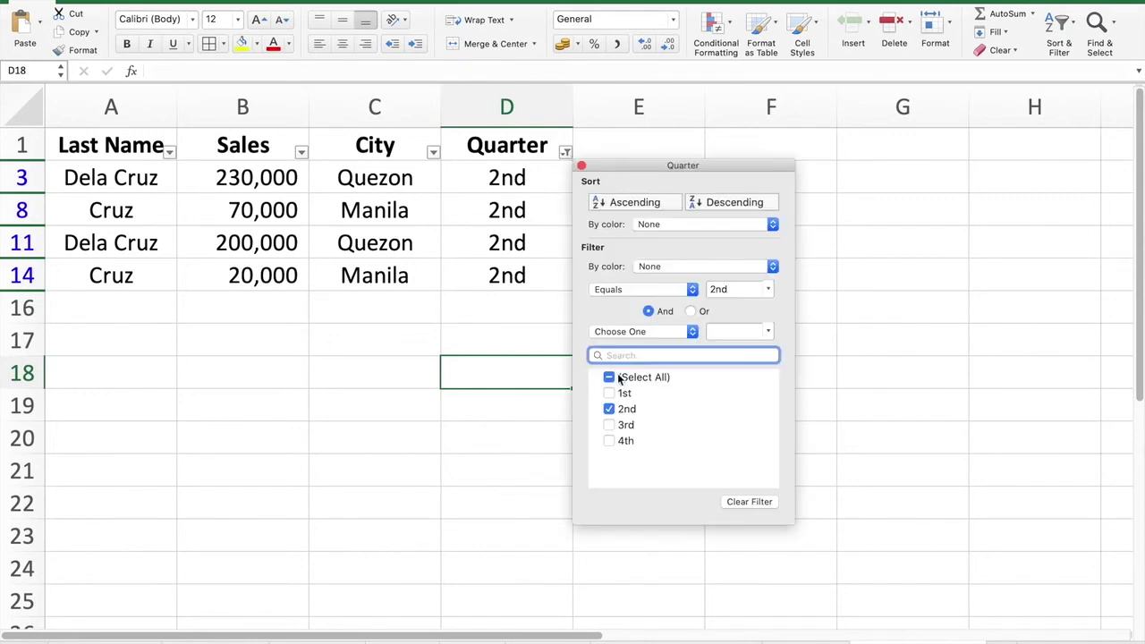
pyautogui.click(609, 378)
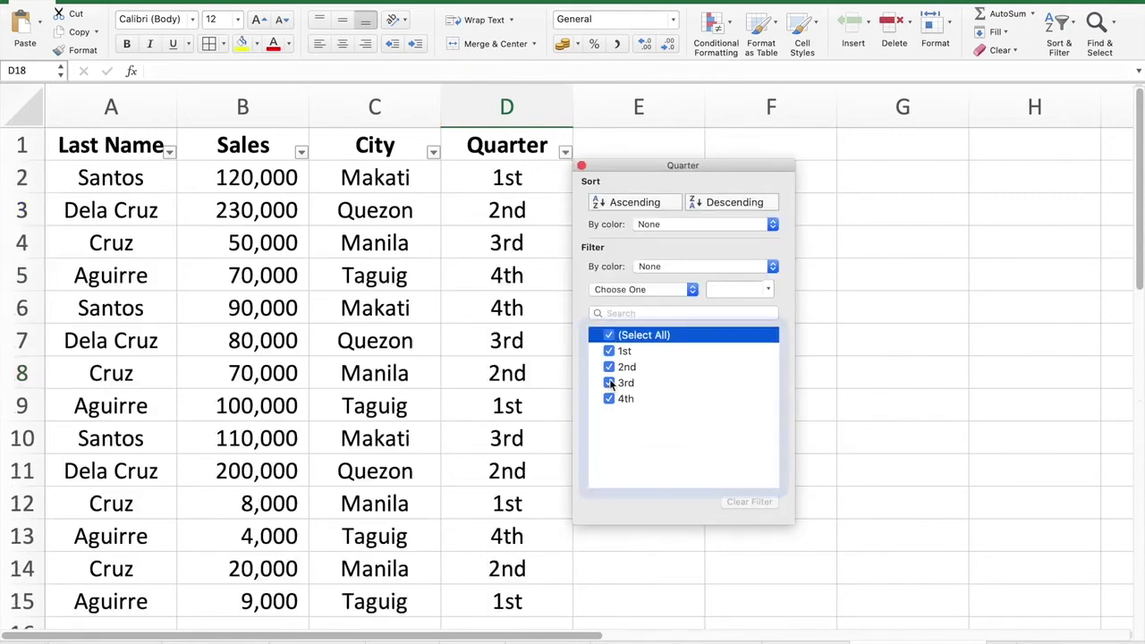
# Filter the City column to show only the Makati records
pyautogui.click(874, 335)
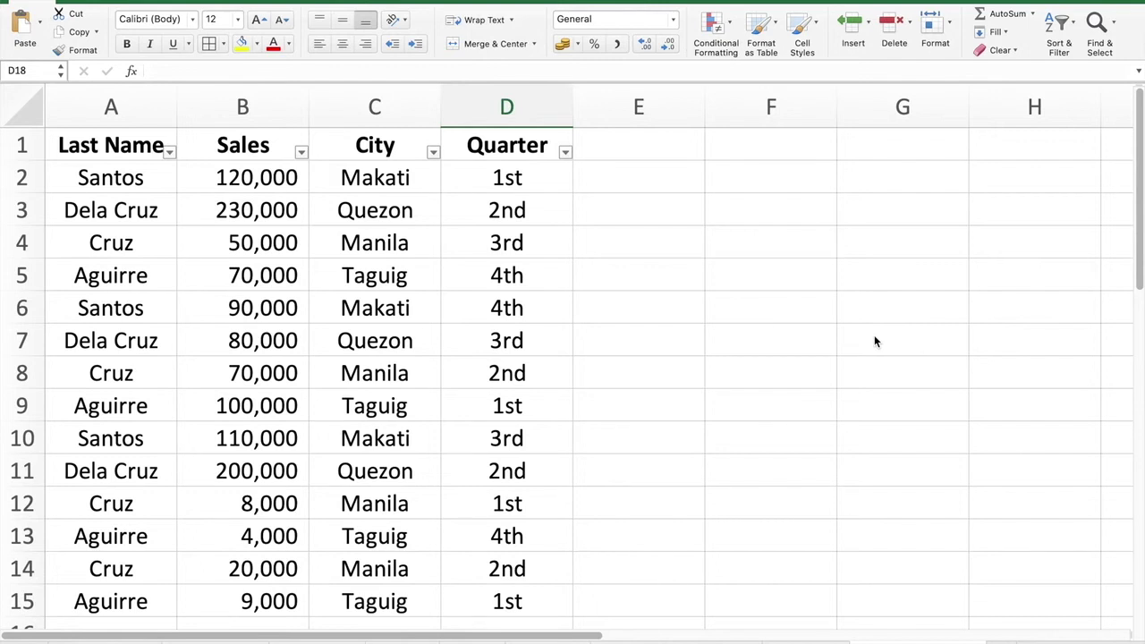
pyautogui.click(432, 154)
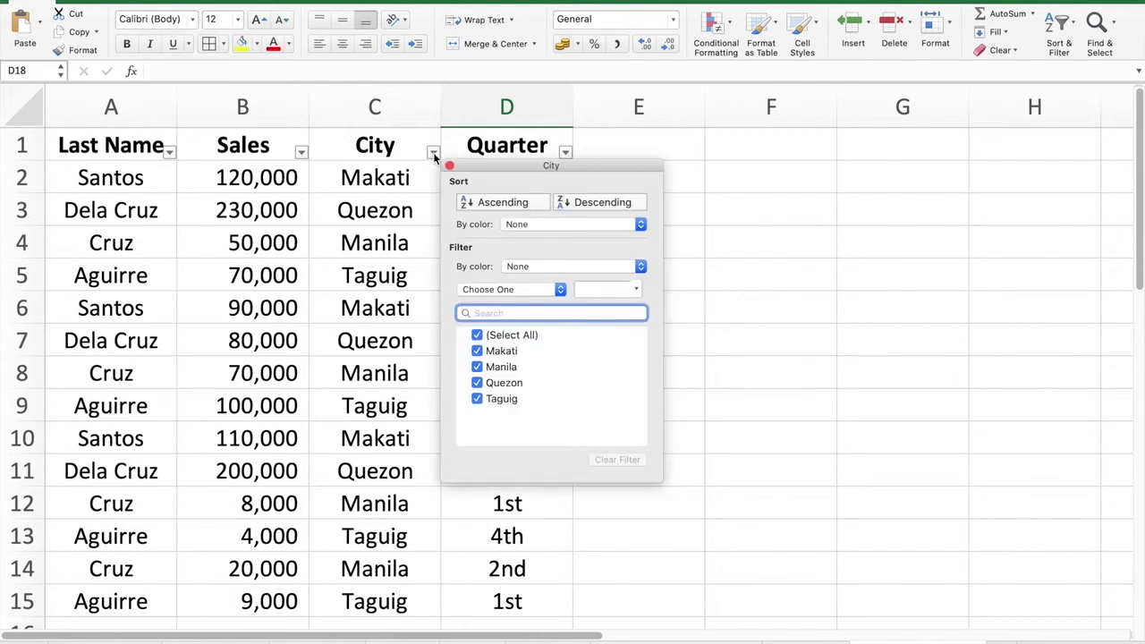
pyautogui.click(477, 337)
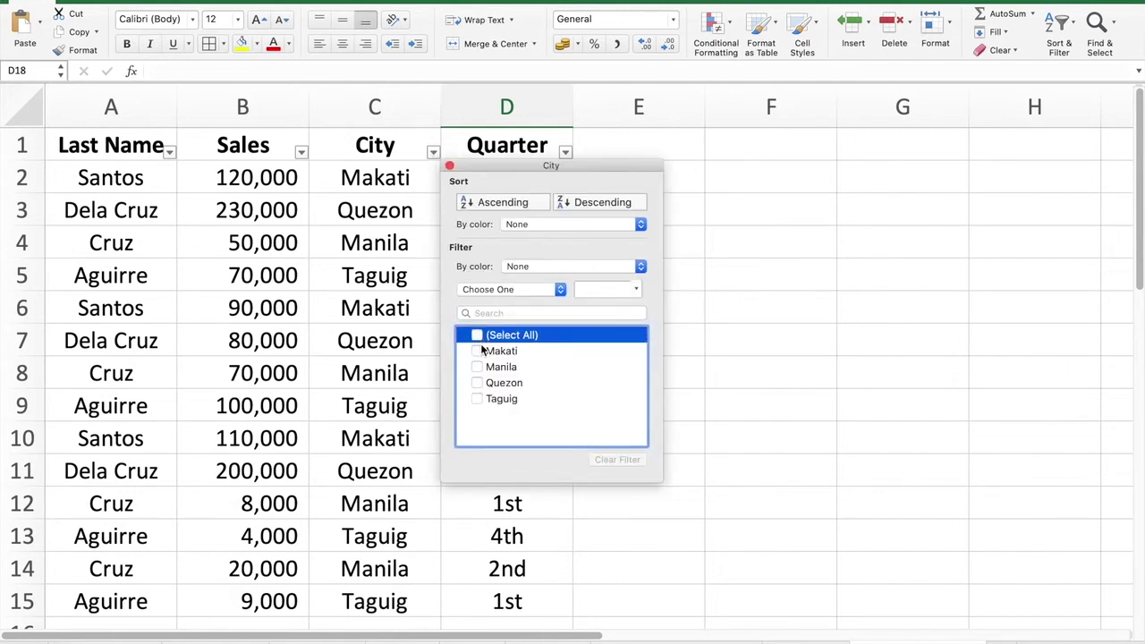
pyautogui.click(480, 351)
pyautogui.click(846, 334)
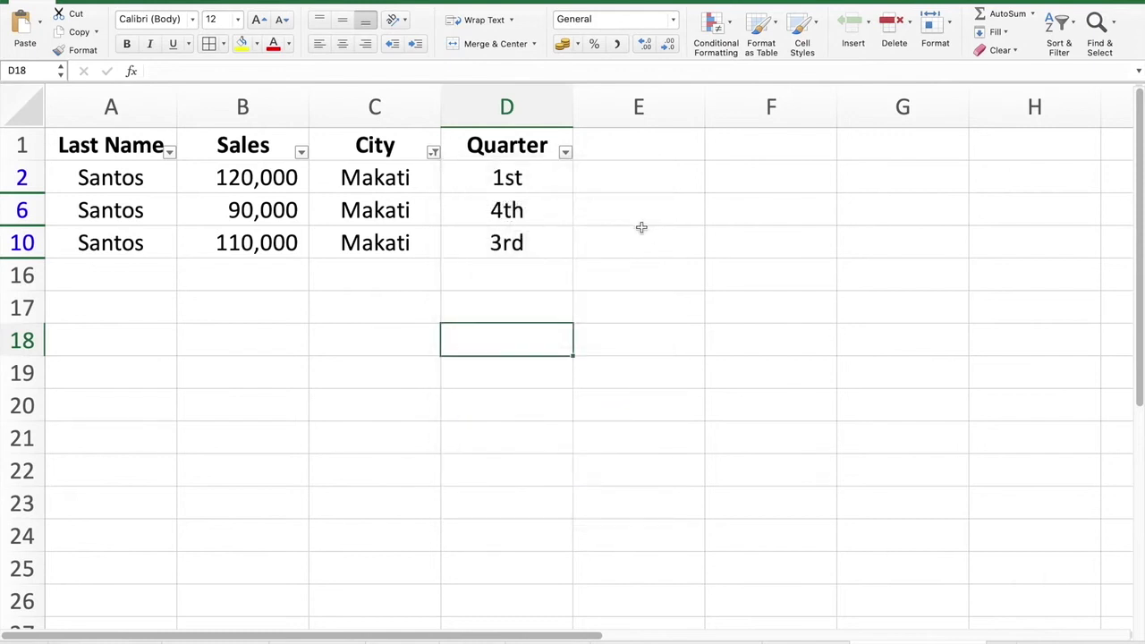
# Switch the City filter to show only Manila instead of Makati
pyautogui.click(565, 153)
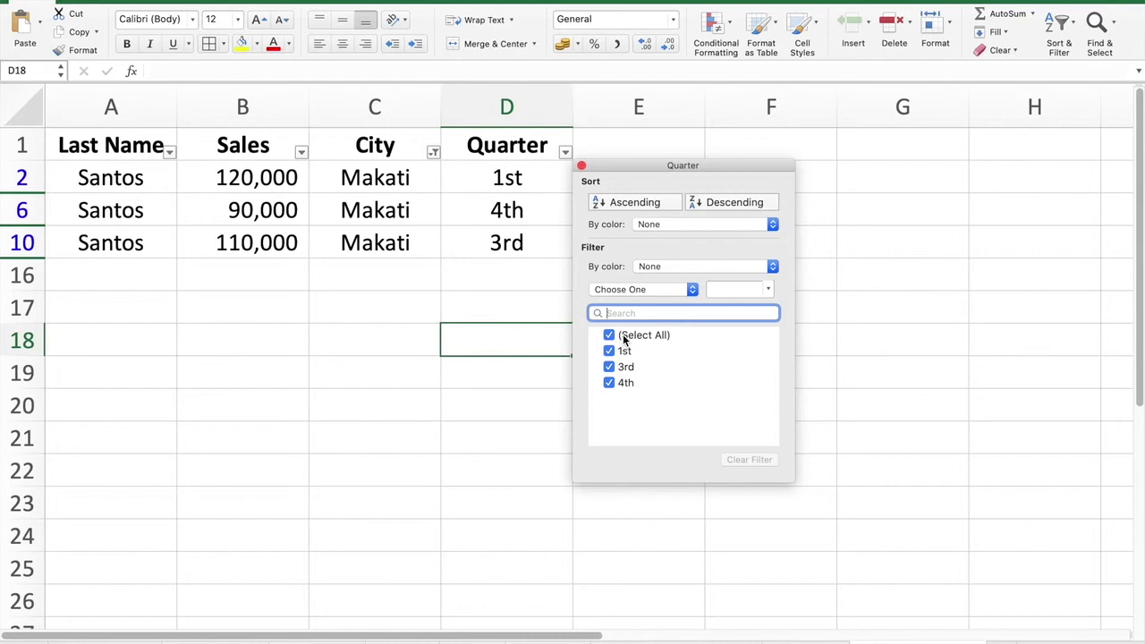
pyautogui.click(580, 167)
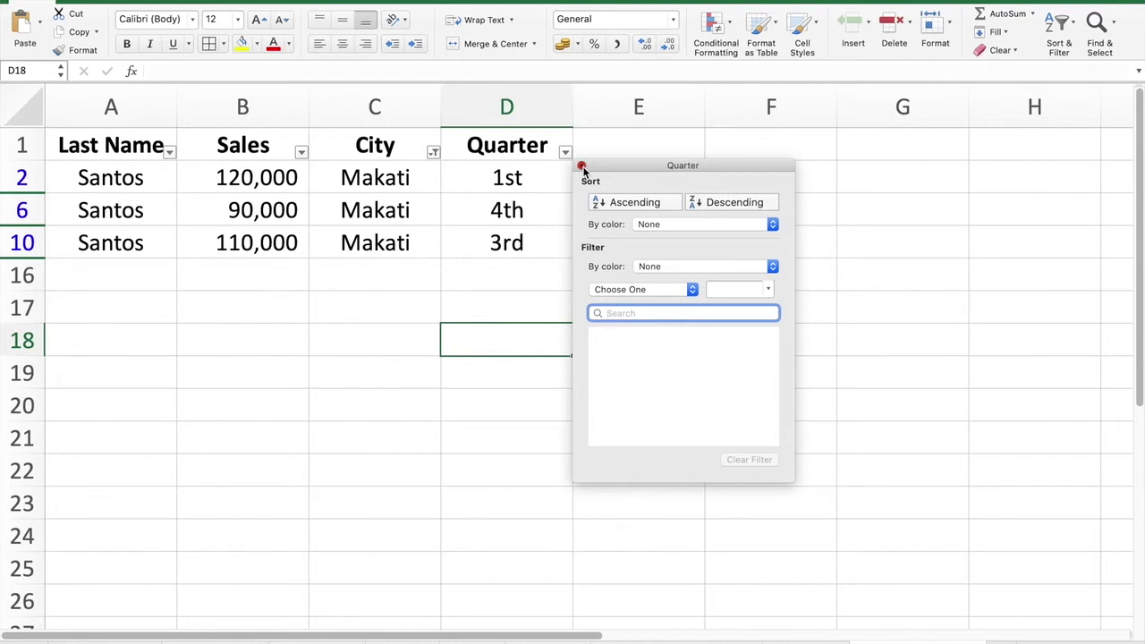
pyautogui.click(434, 153)
pyautogui.click(479, 393)
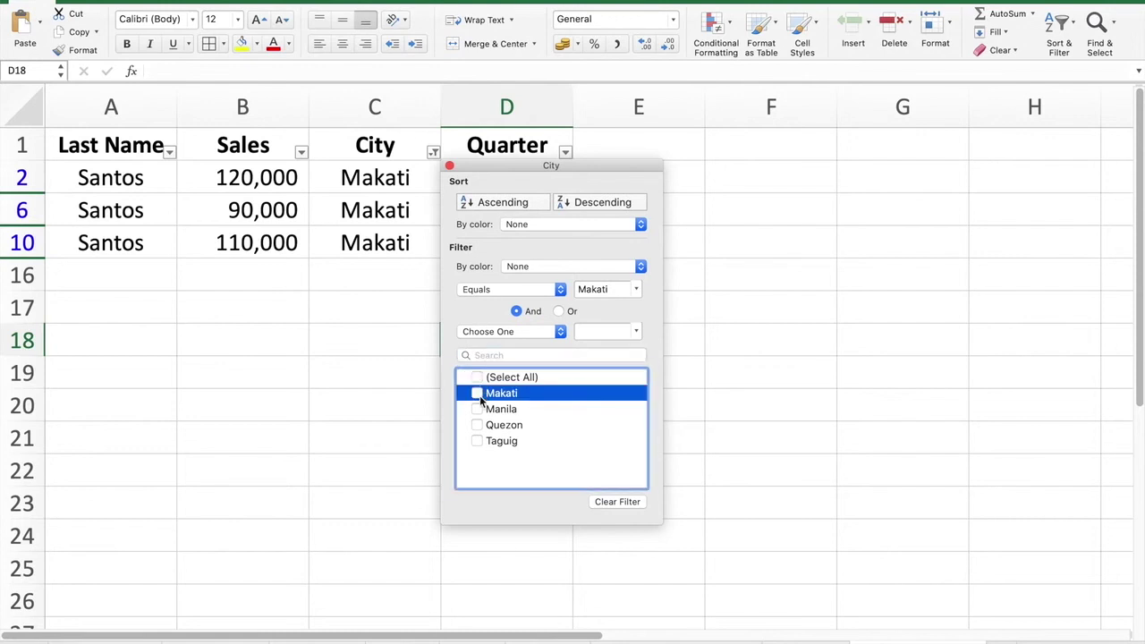
pyautogui.click(477, 408)
pyautogui.click(838, 437)
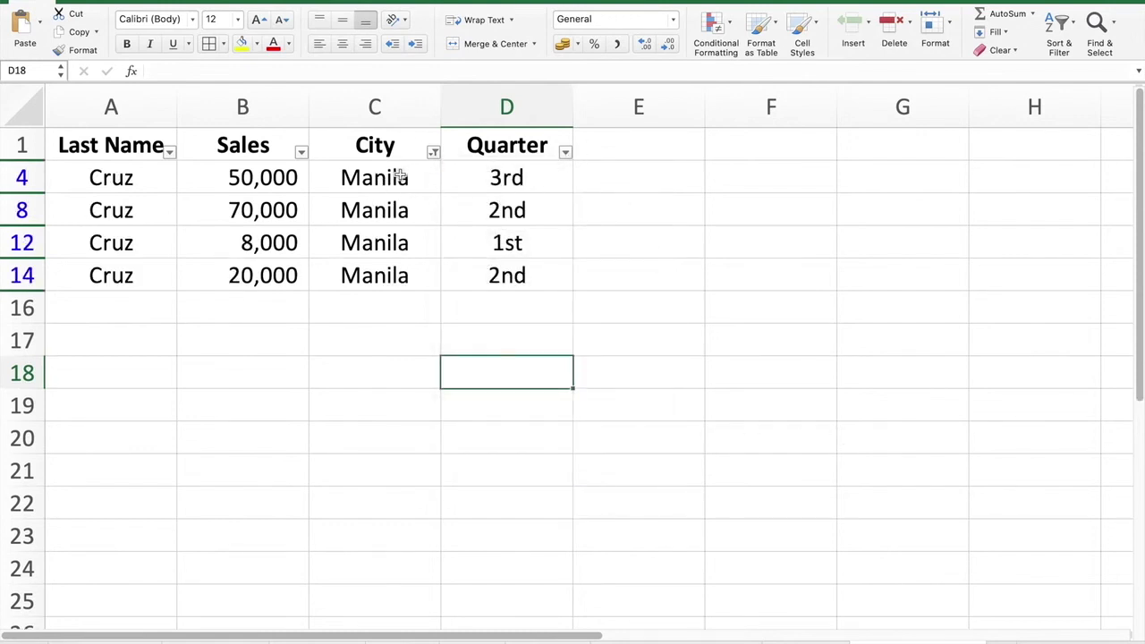
# Narrow the Manila records to the 2nd quarter only by filtering the Quarter column
pyautogui.click(544, 207)
pyautogui.click(522, 279)
pyautogui.click(566, 154)
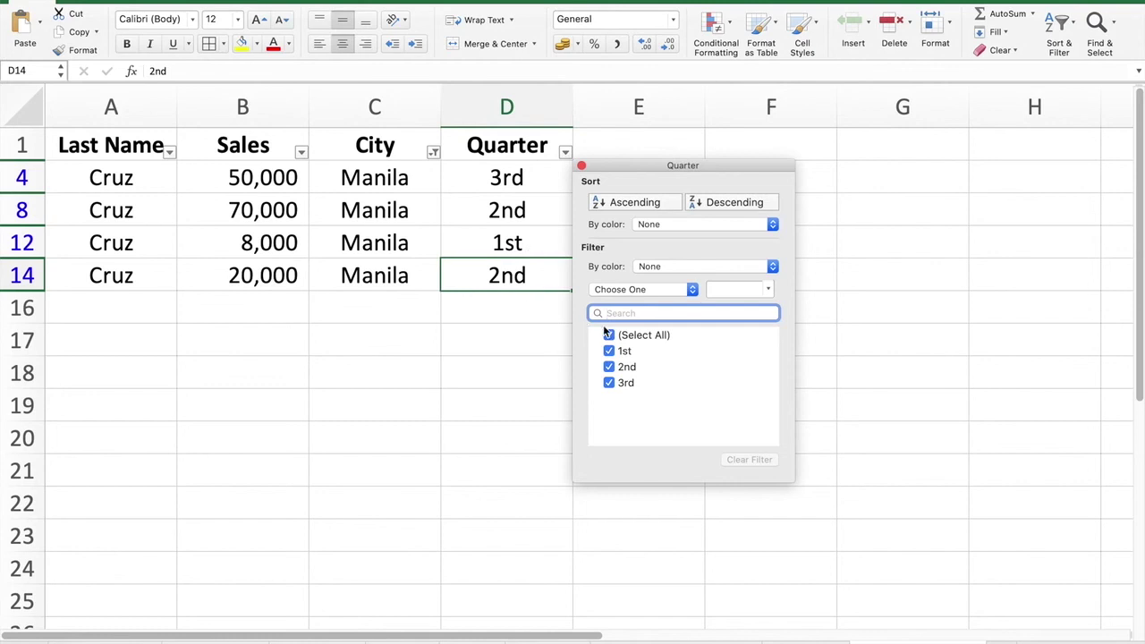
pyautogui.click(607, 335)
pyautogui.click(609, 367)
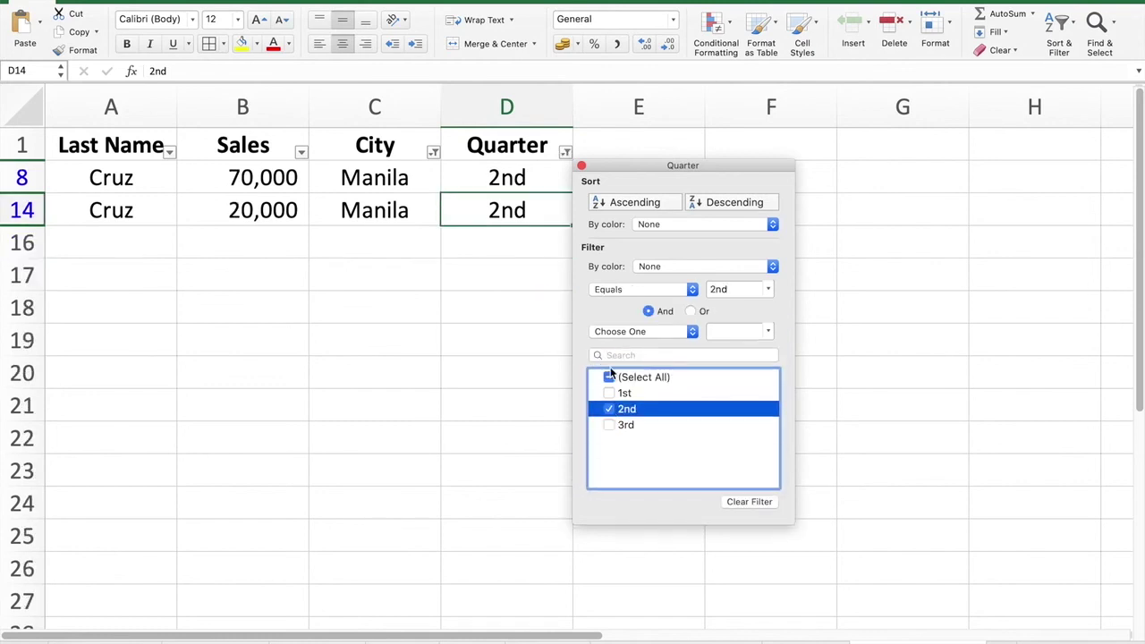
pyautogui.click(426, 308)
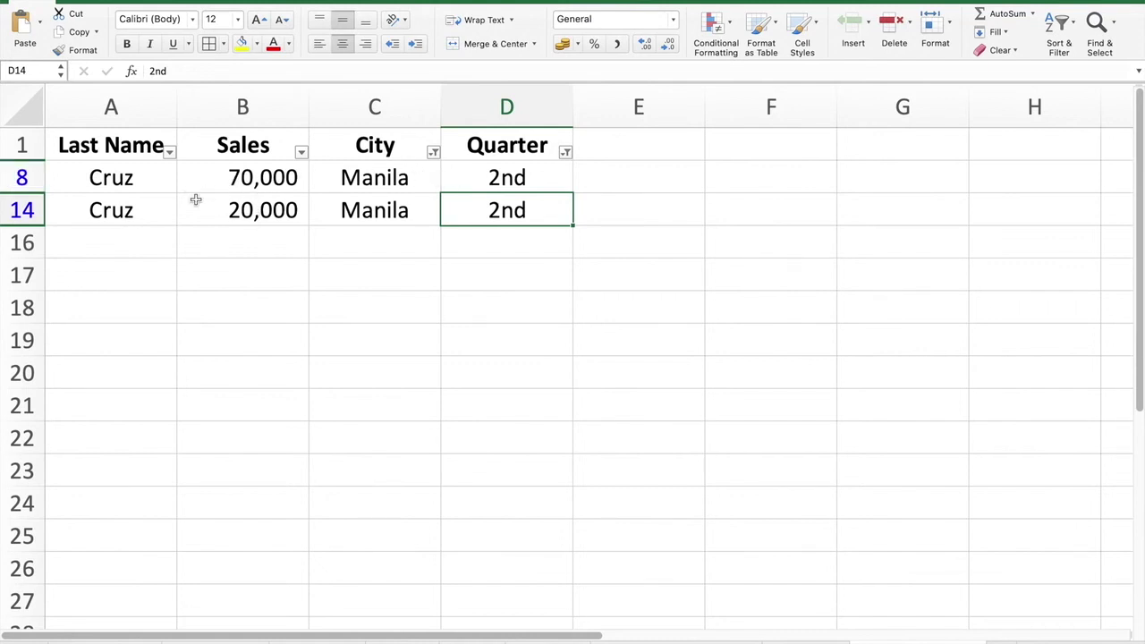
pyautogui.click(566, 152)
pyautogui.click(612, 410)
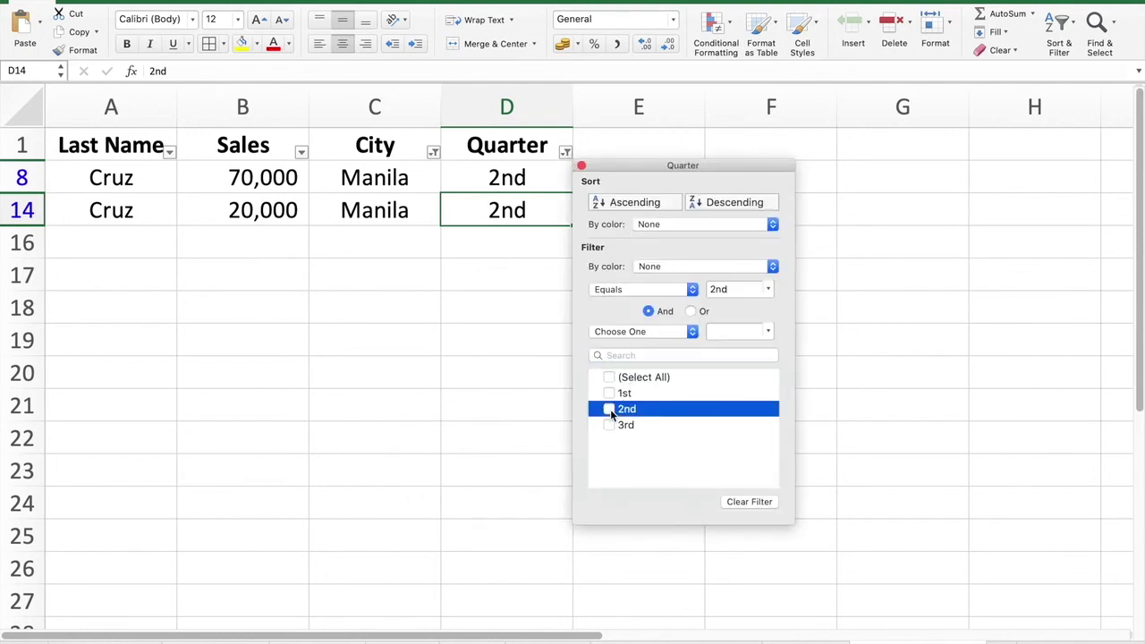
pyautogui.click(367, 368)
# Reselect all values in both the City and Quarter filters to show every record
pyautogui.click(433, 152)
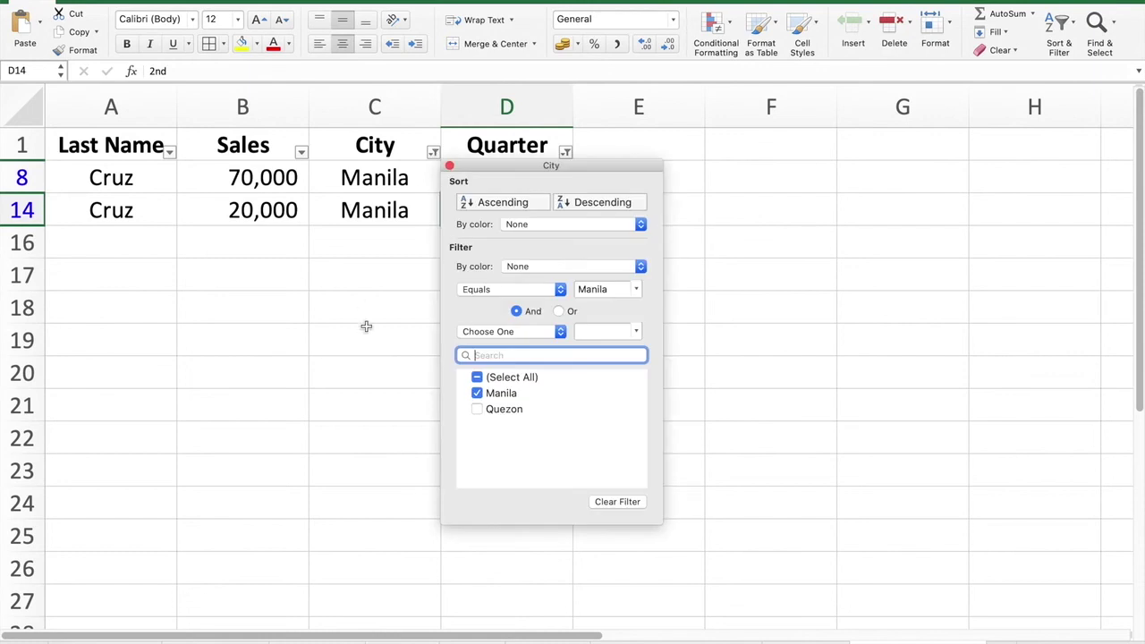
pyautogui.click(477, 376)
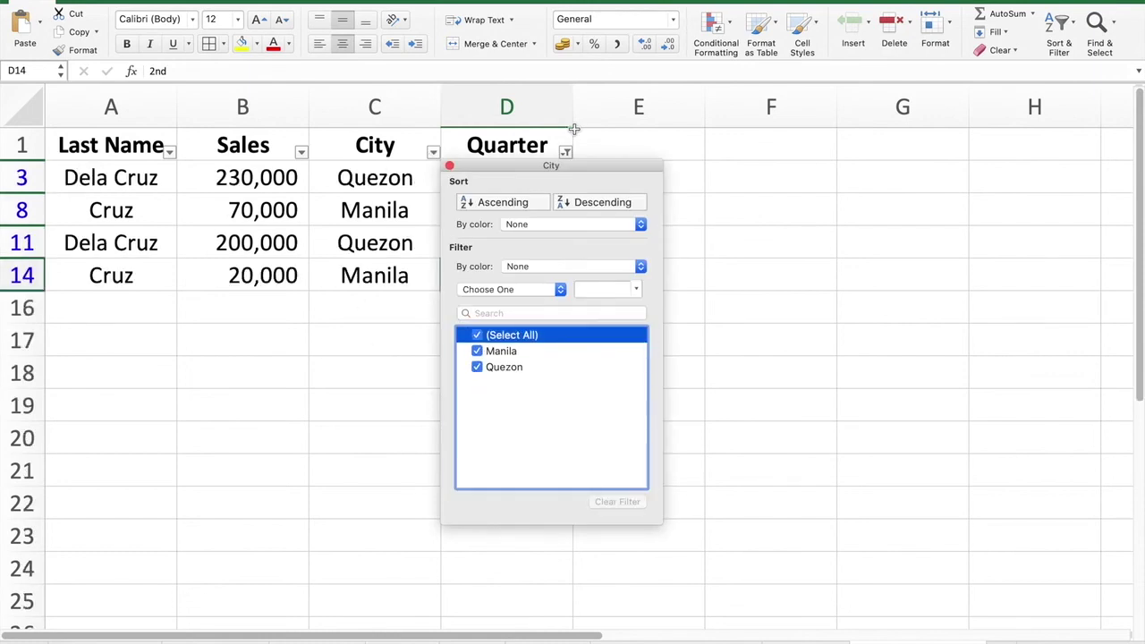
pyautogui.click(567, 159)
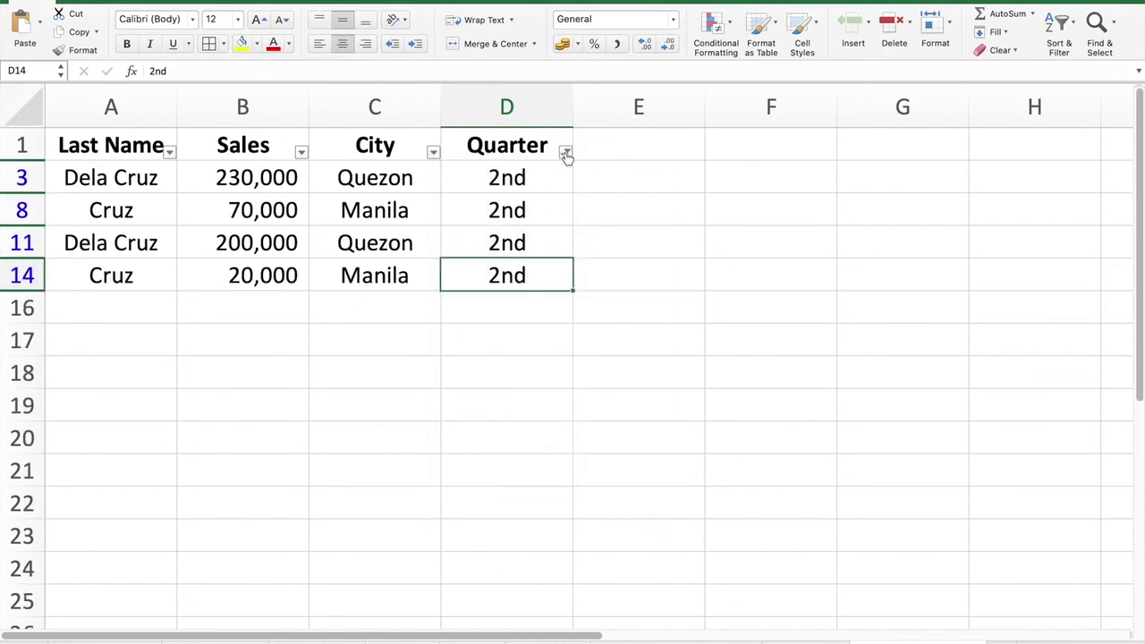
pyautogui.click(565, 154)
pyautogui.click(608, 378)
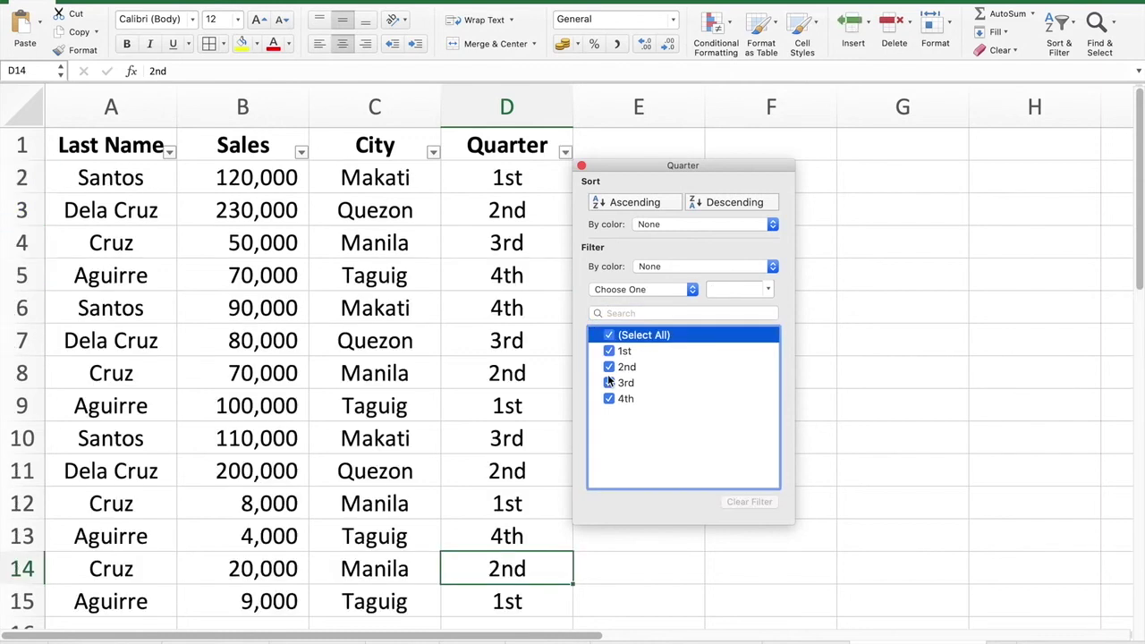
# Filter the Last Name column to show only the surname that belongs to the Quezon records
pyautogui.click(208, 323)
pyautogui.click(169, 153)
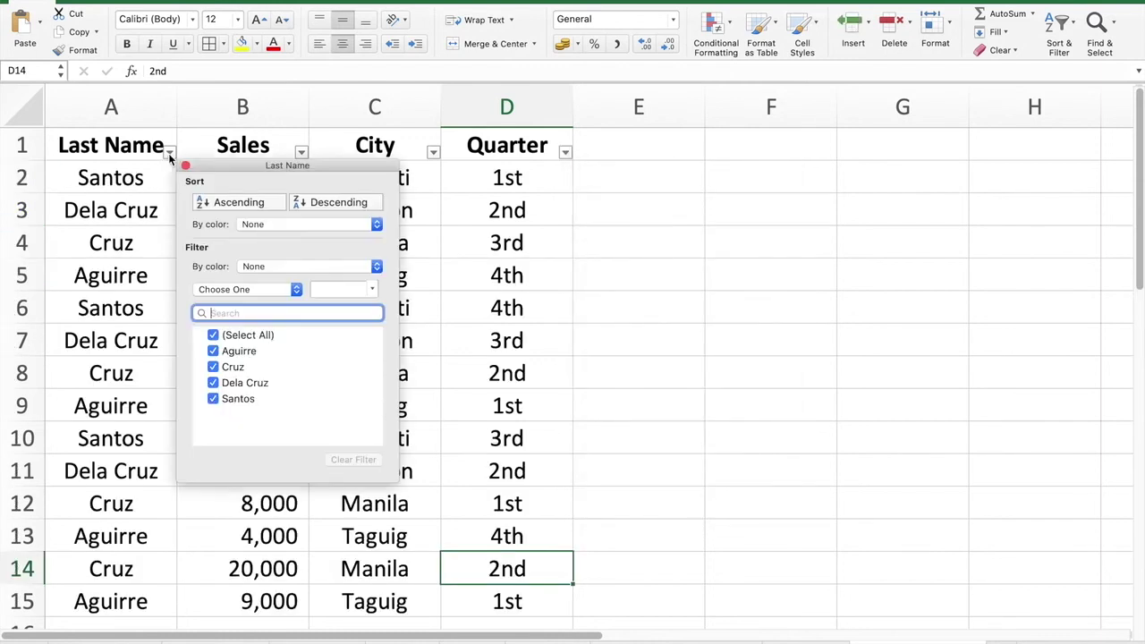
pyautogui.click(213, 336)
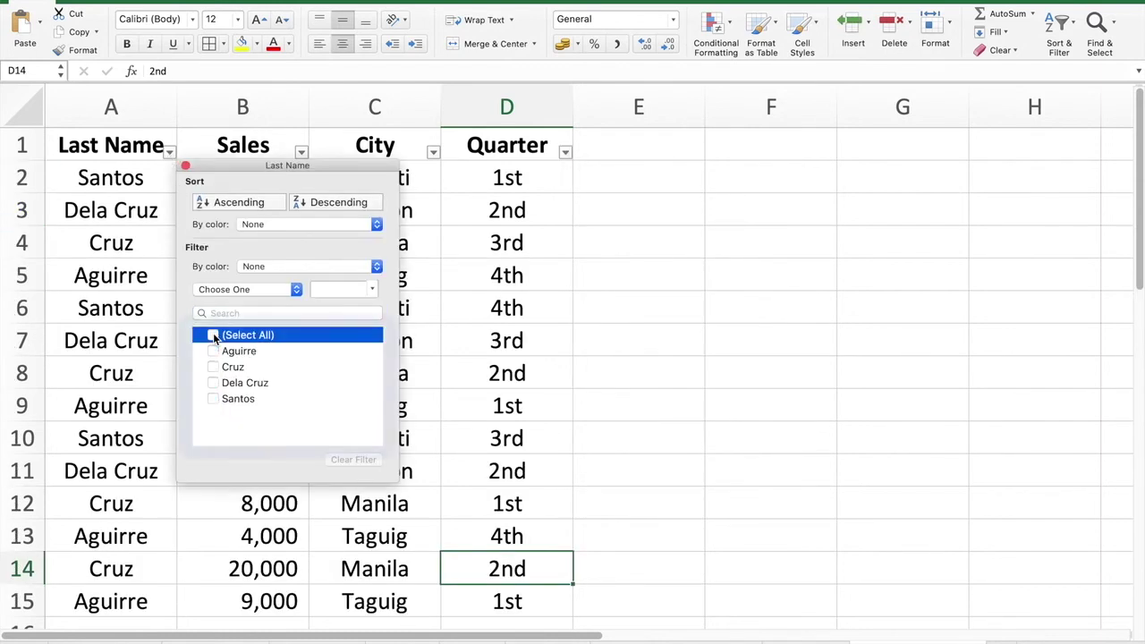
pyautogui.click(214, 384)
pyautogui.click(614, 393)
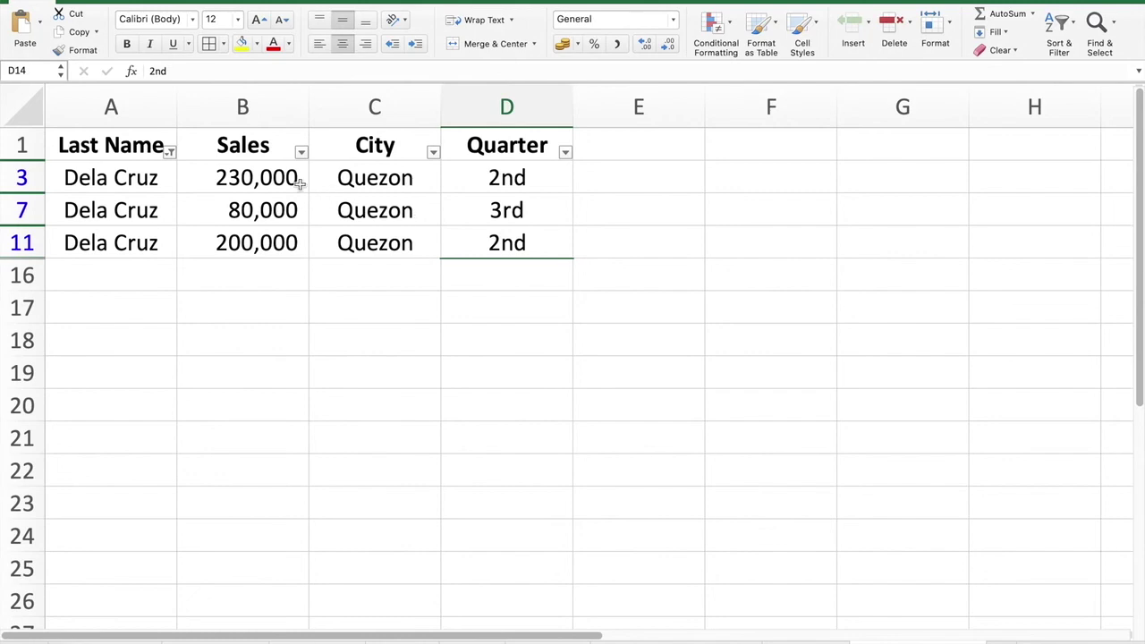
# Examine the last name, sales and city values of the records filtered by surname
pyautogui.click(271, 178)
pyautogui.press('Down')
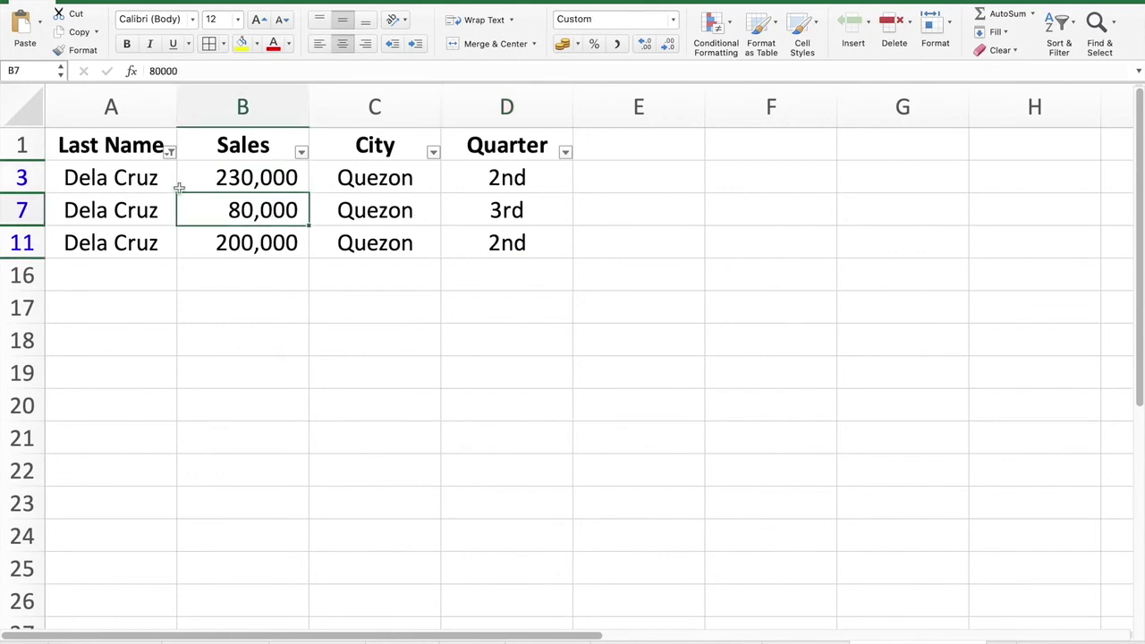
pyautogui.click(140, 179)
pyautogui.scroll(3, 671, 540)
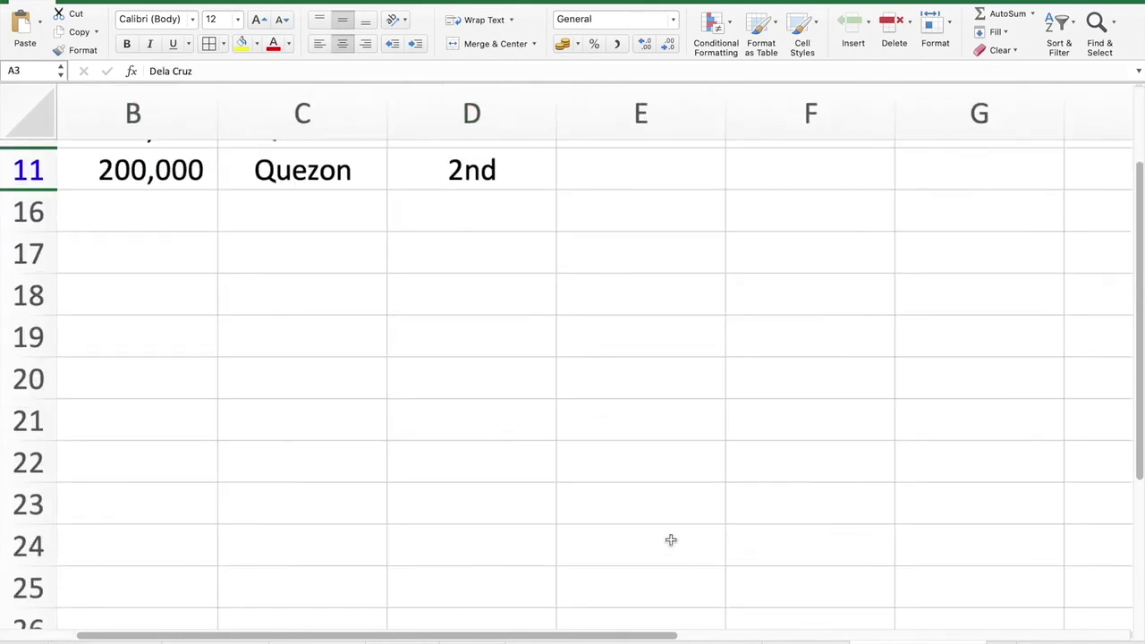
pyautogui.scroll(3, 671, 540)
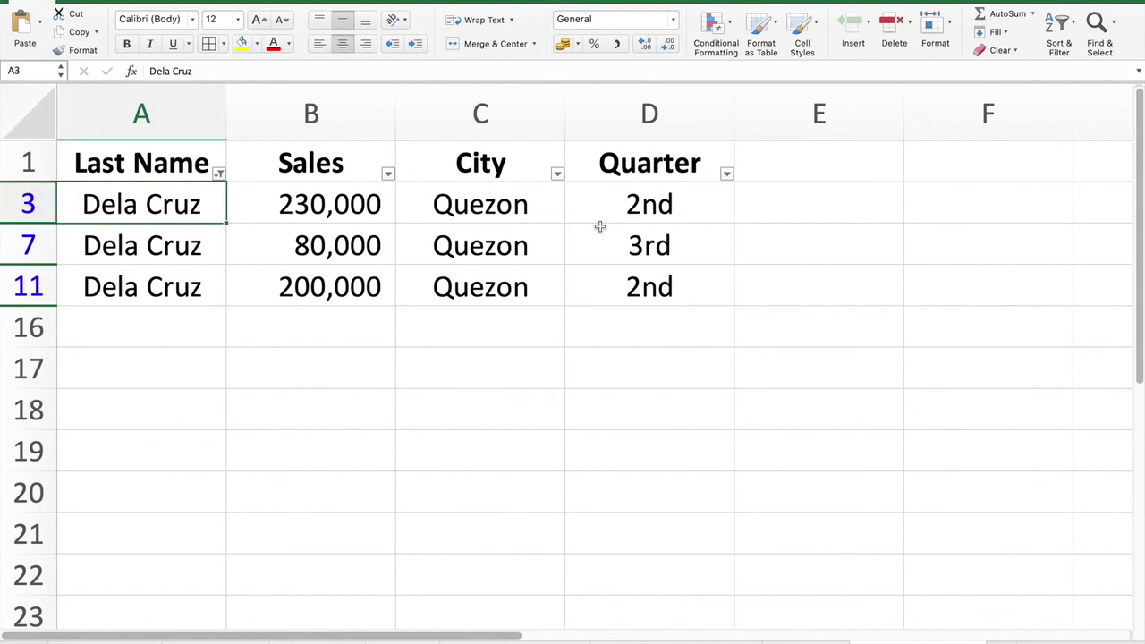
pyautogui.click(531, 243)
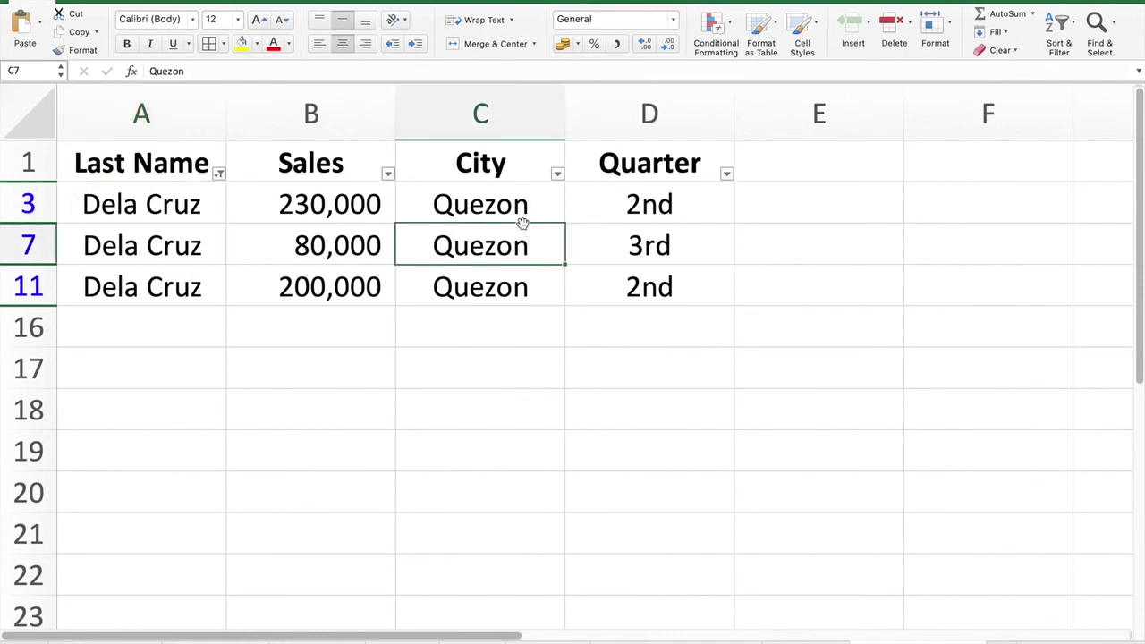
pyautogui.click(538, 204)
pyautogui.click(503, 358)
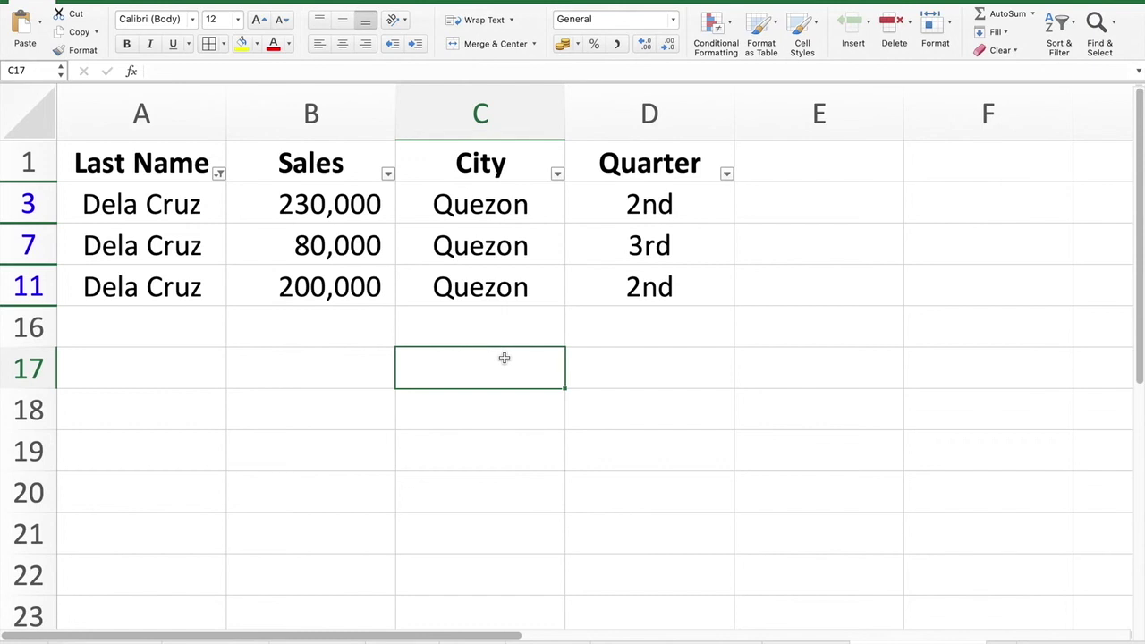